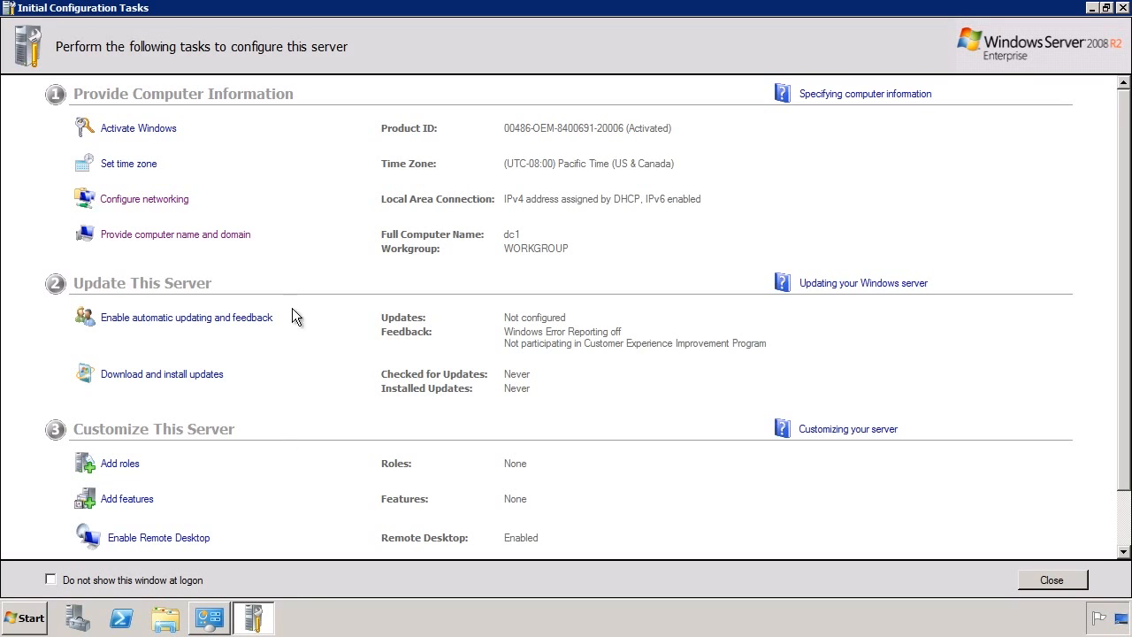
From Configure networking, open Local Area Connection properties and select Internet Protocol Version 4 (TCP/IPv4).
{"action": "left_click", "coordinate": [185, 207]}
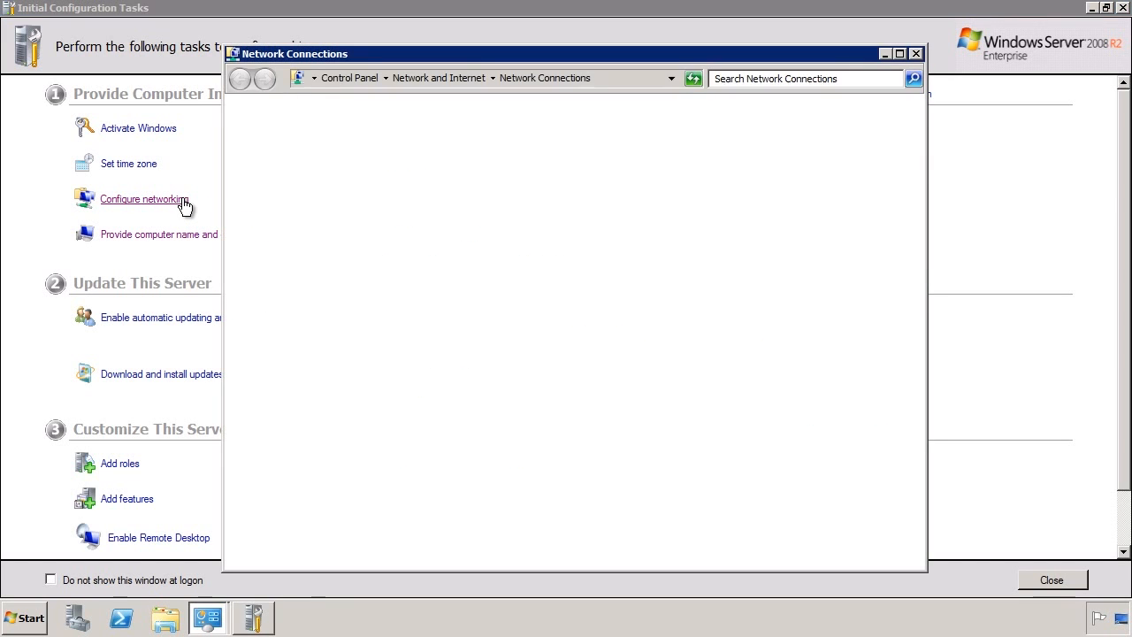
{"action": "left_click", "coordinate": [313, 158]}
{"action": "right_click", "coordinate": [308, 154]}
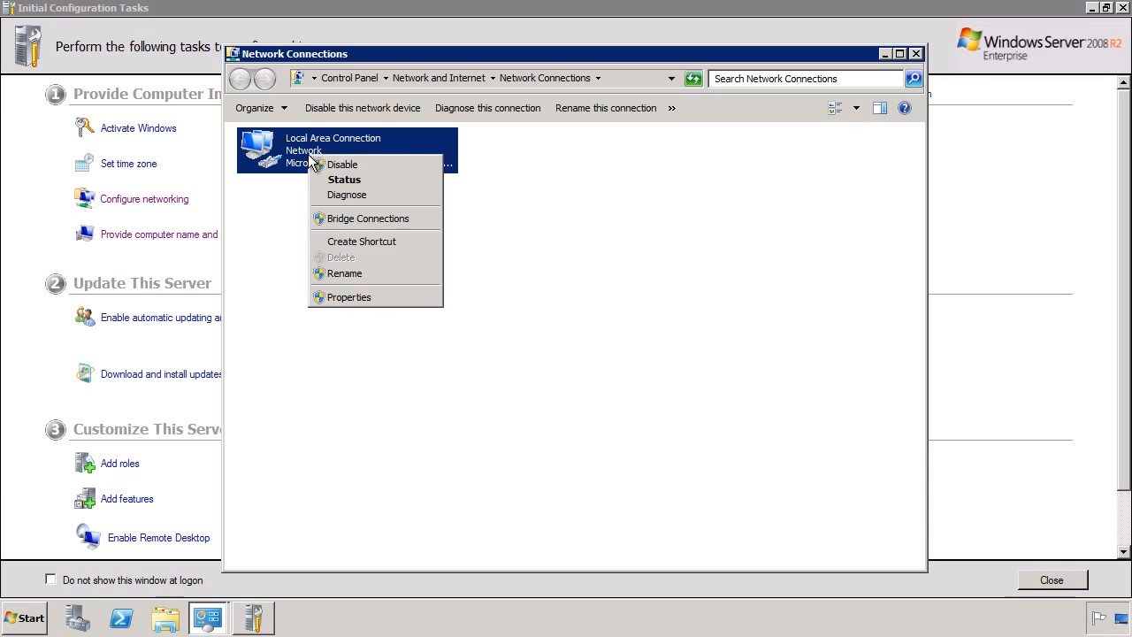
{"action": "left_click", "coordinate": [409, 300]}
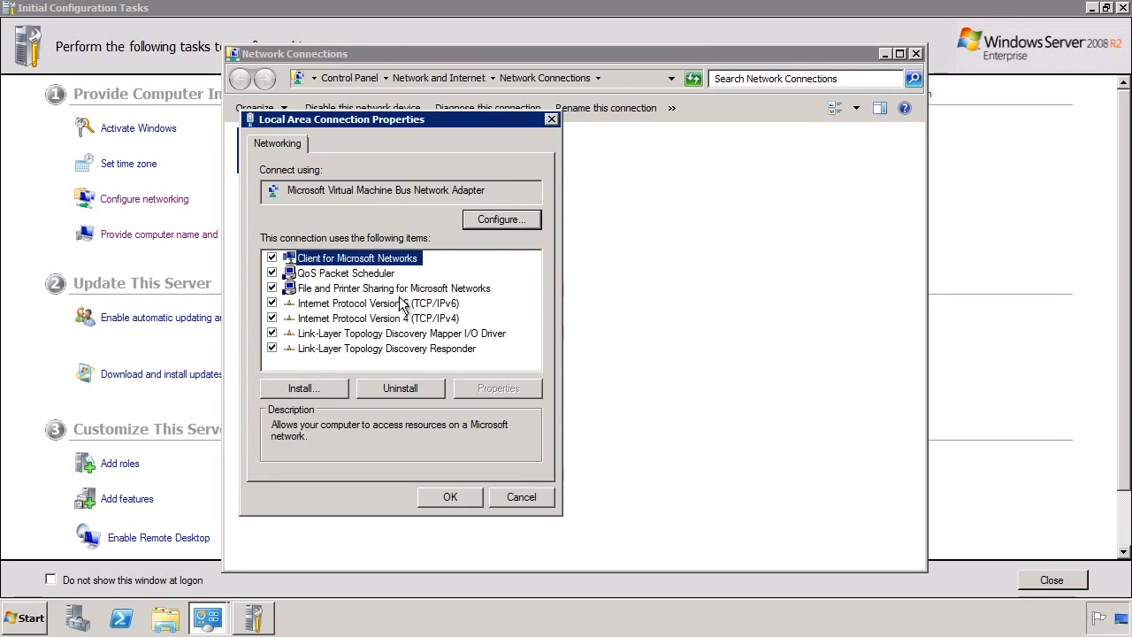
{"action": "left_click", "coordinate": [315, 319]}
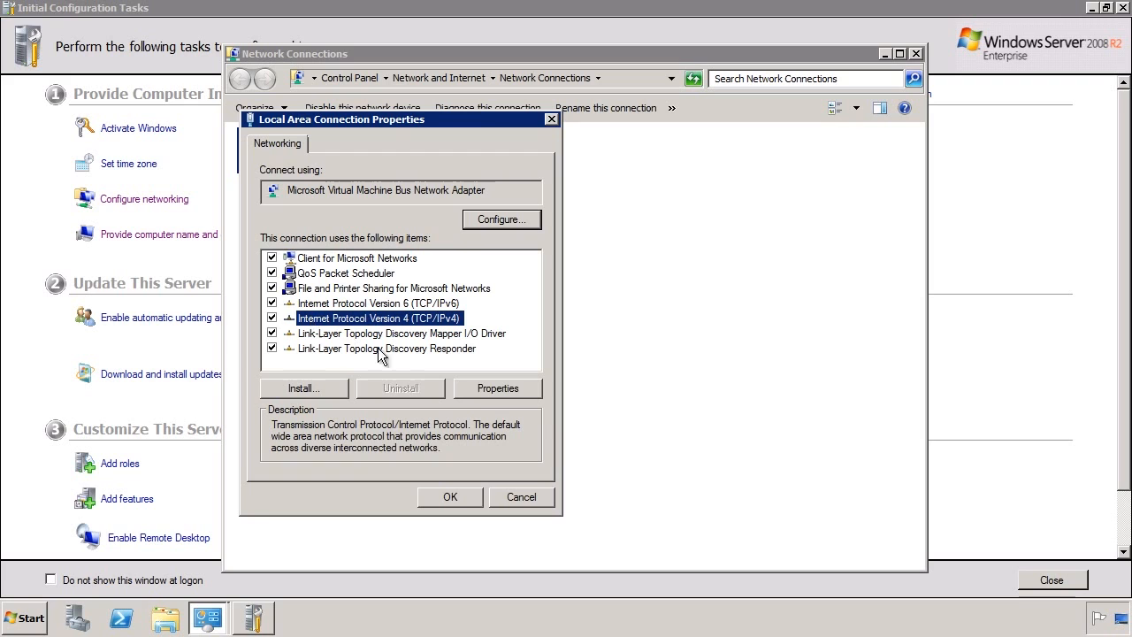
Assign static IPv4 192.168.0.14/255.255.255.0, gateway 192.168.0.1, DNS 127.0.0.1, and apply.
{"action": "left_click", "coordinate": [522, 389]}
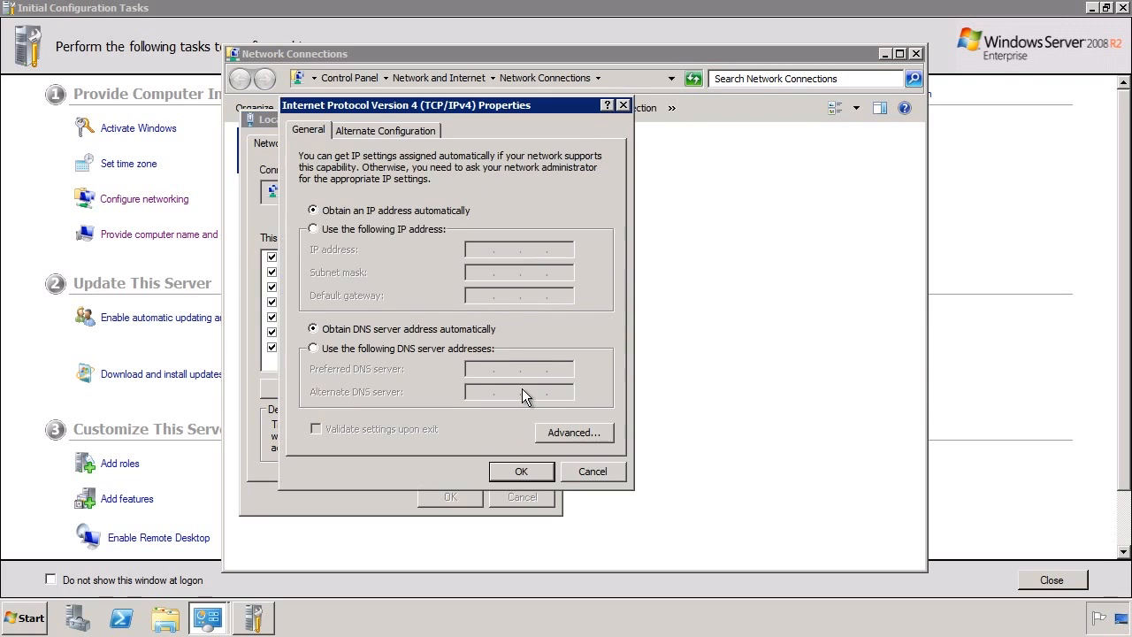
{"action": "left_click", "coordinate": [339, 227]}
{"action": "left_click", "coordinate": [471, 249]}
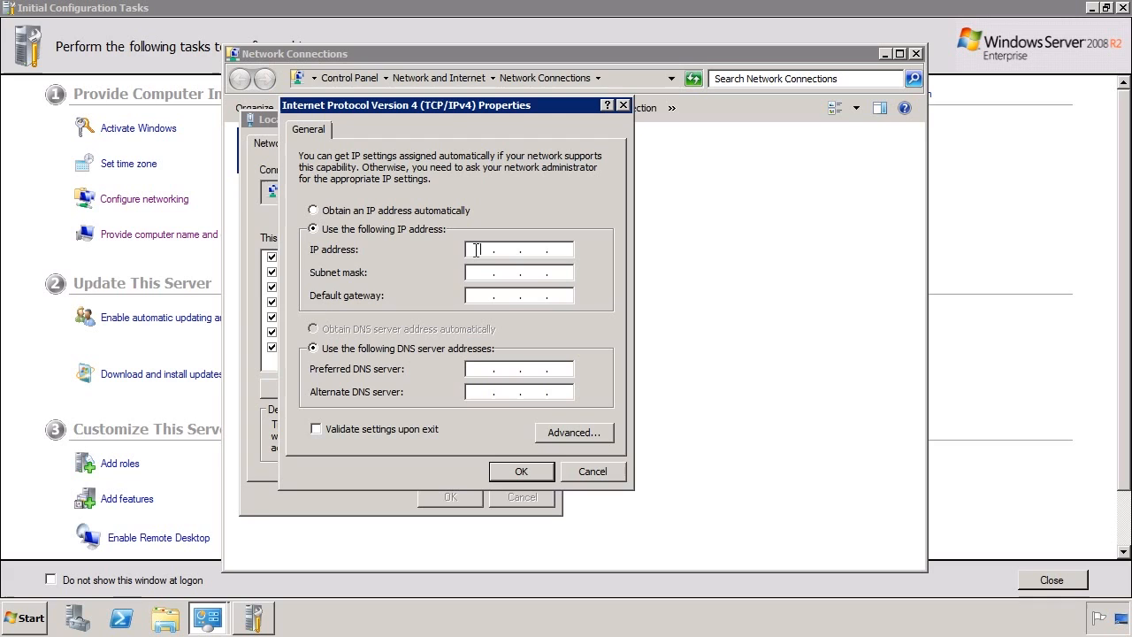
{"action": "type", "text": "192.168.0.14"}
{"action": "key", "text": "Tab"}
{"action": "key", "text": "Tab"}
{"action": "type", "text": "192.168.0.1"}
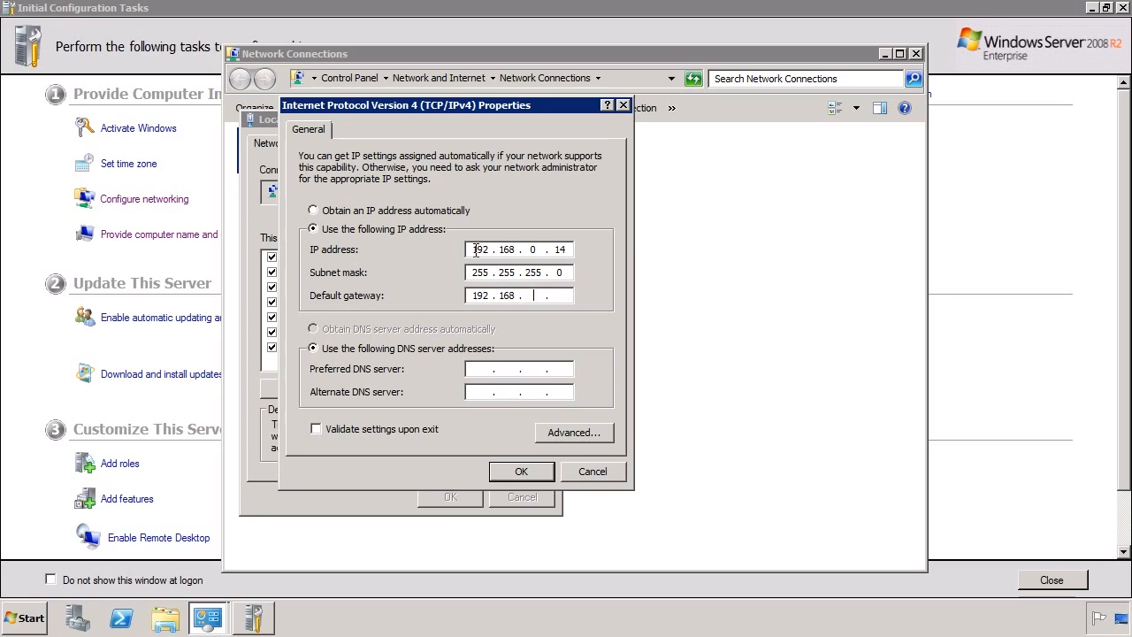
{"action": "key", "text": "Tab"}
{"action": "key", "text": "Tab"}
{"action": "type", "text": "127.0.0.1"}
{"action": "left_click", "coordinate": [520, 471]}
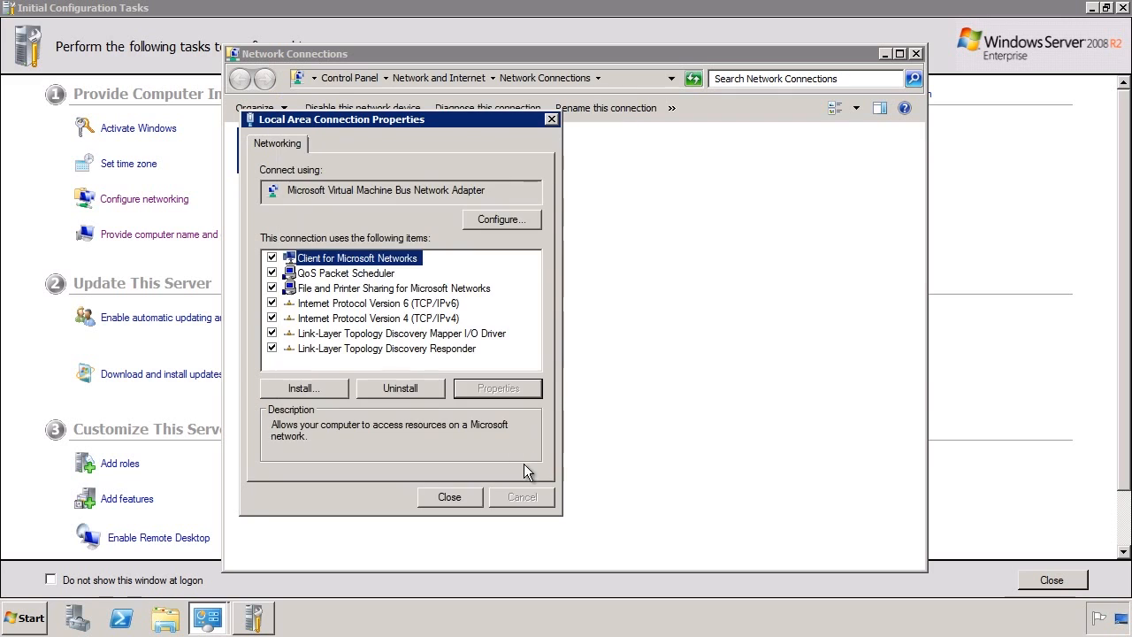
{"action": "left_click", "coordinate": [471, 498]}
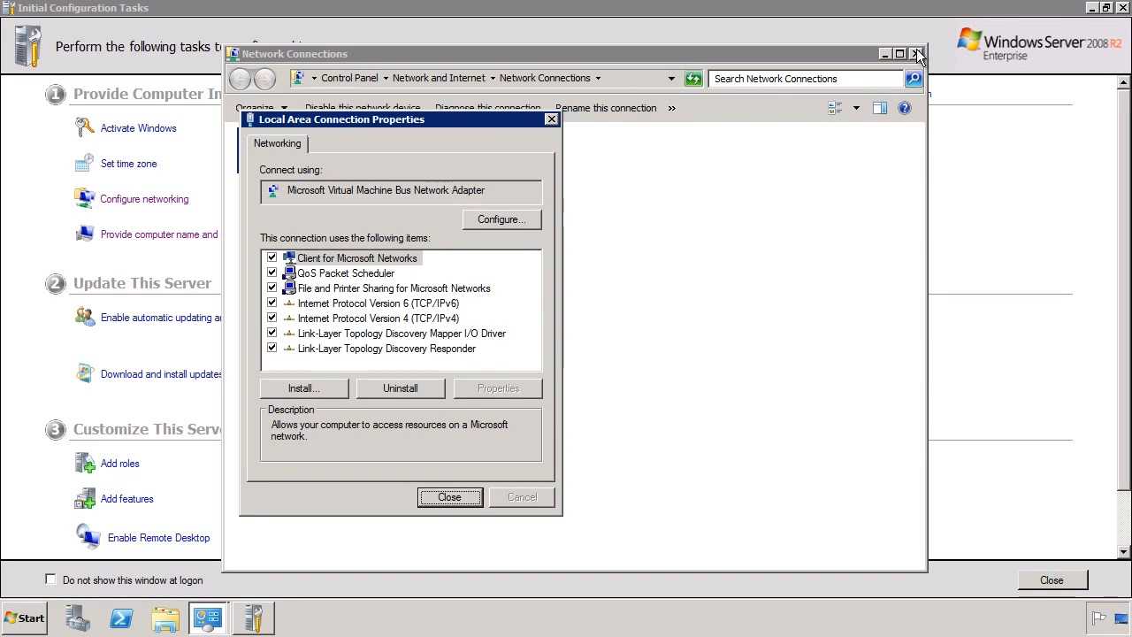
Close Network Connections and check the dc1 / WORKGROUP name settings, cancelling without changes.
{"action": "left_click", "coordinate": [917, 53]}
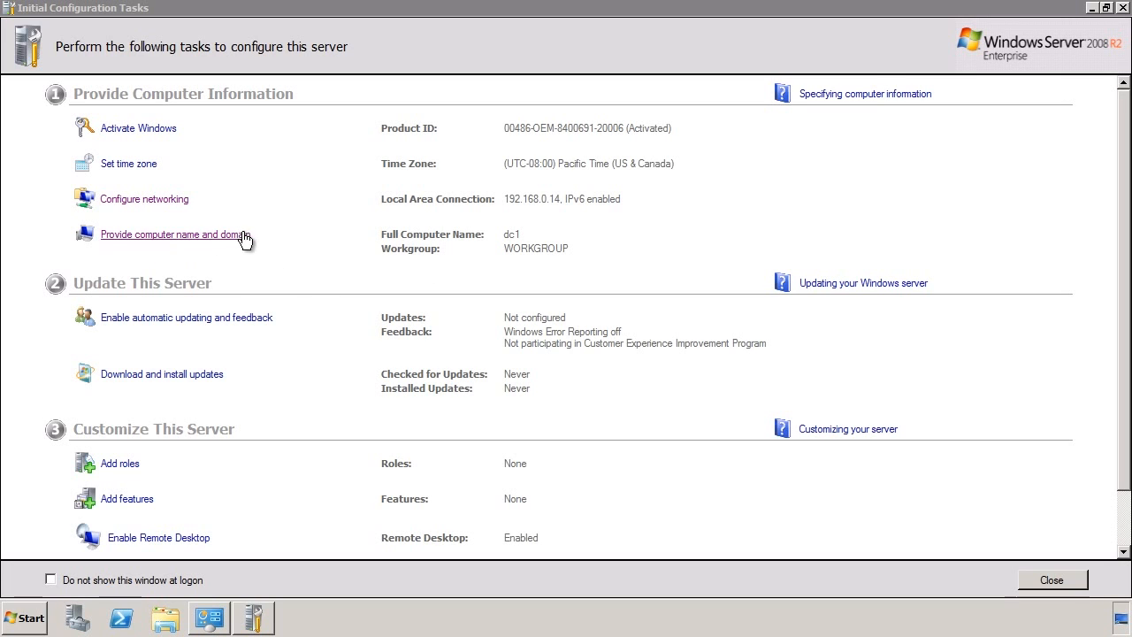
{"action": "left_click", "coordinate": [120, 235]}
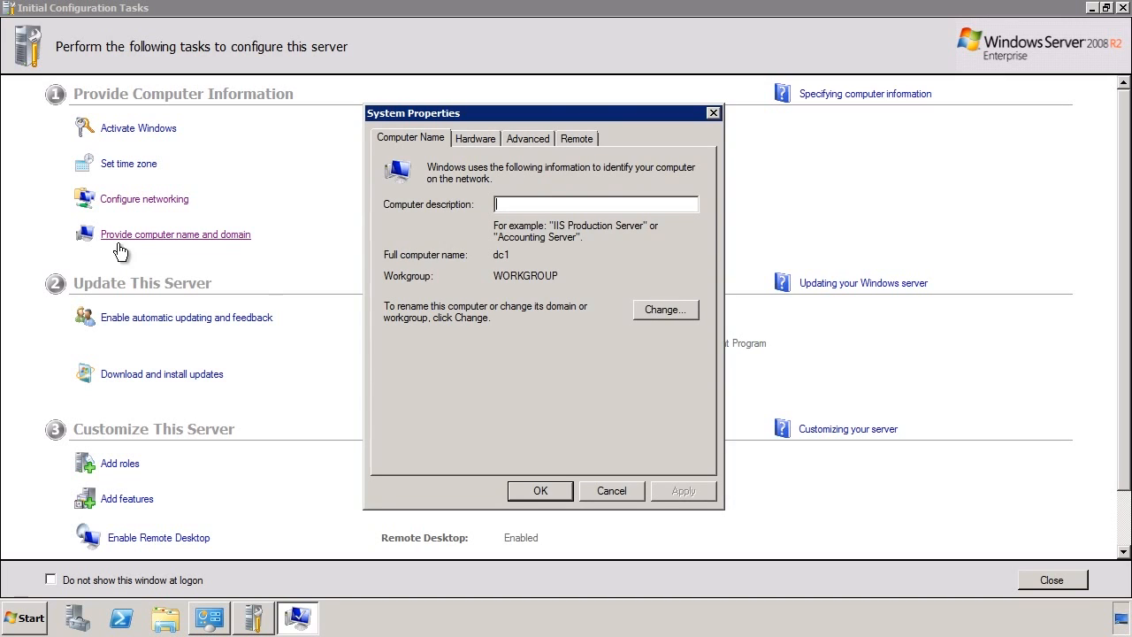
{"action": "left_click", "coordinate": [656, 307]}
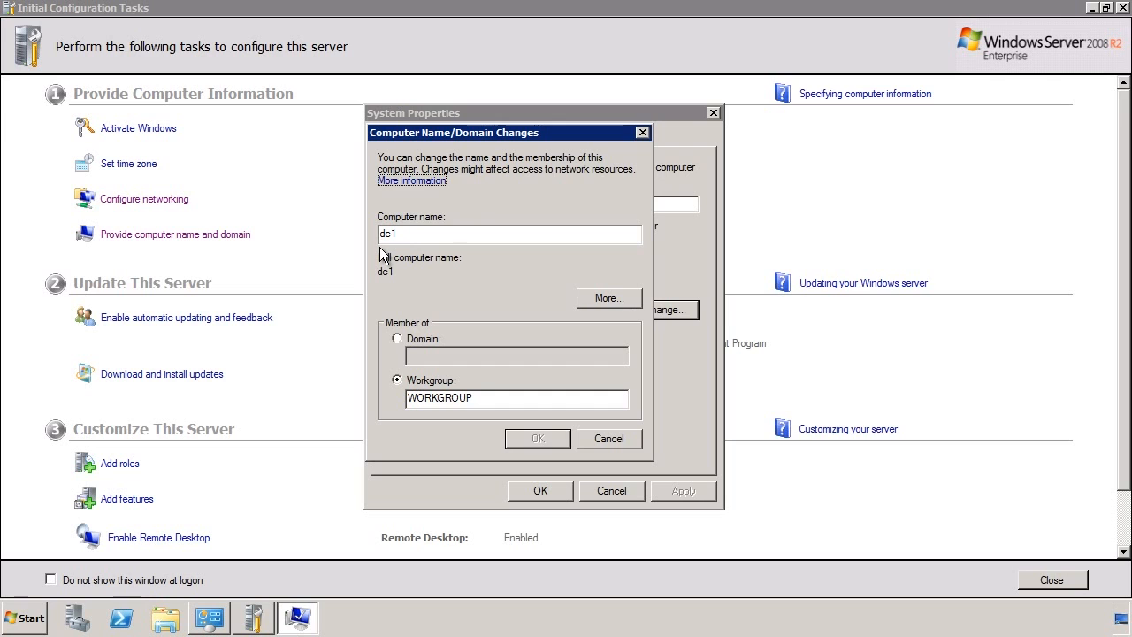
{"action": "left_click", "coordinate": [606, 442]}
{"action": "left_click", "coordinate": [621, 484]}
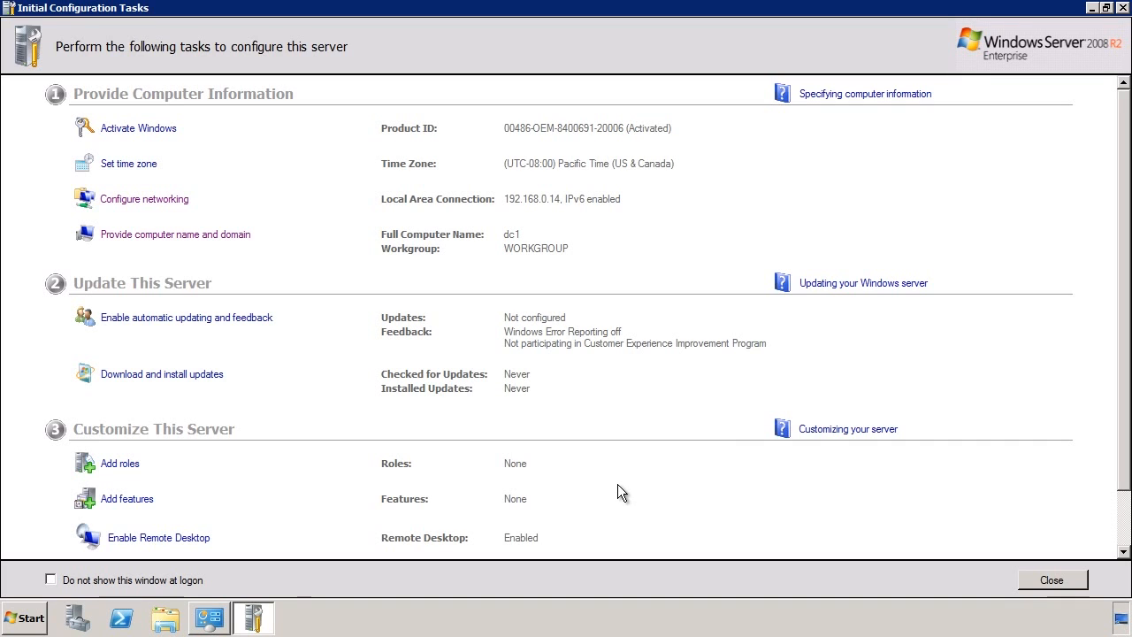
Select Active Directory Domain Services in the Add Roles Wizard, then cancel at the confirmation page.
{"action": "left_click", "coordinate": [118, 463]}
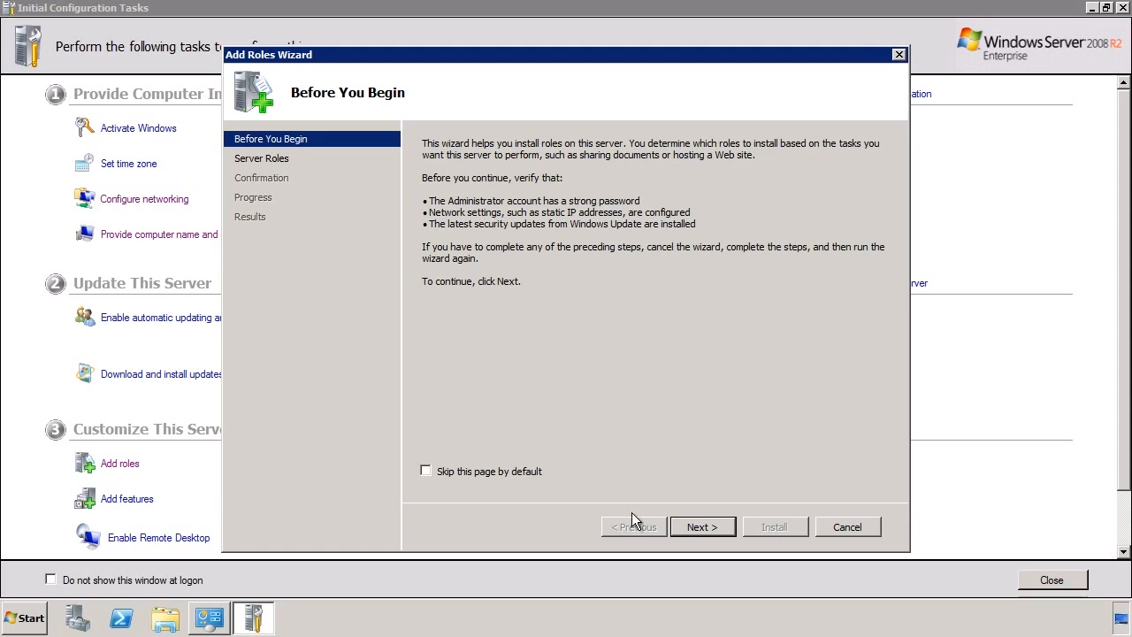
{"action": "left_click", "coordinate": [716, 528]}
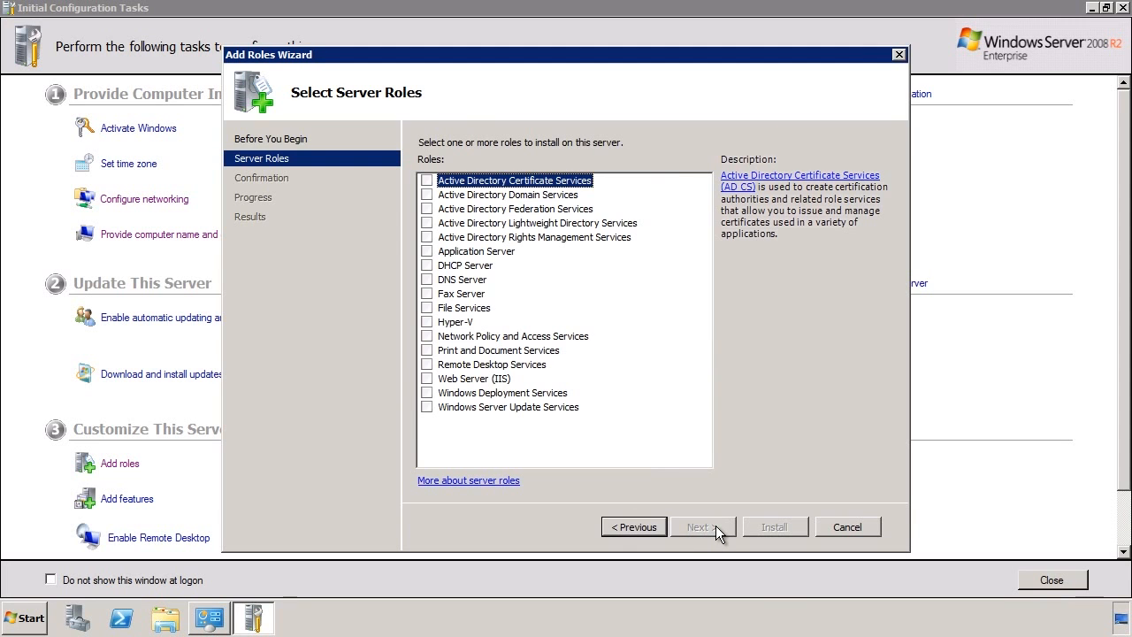
{"action": "left_click", "coordinate": [431, 198]}
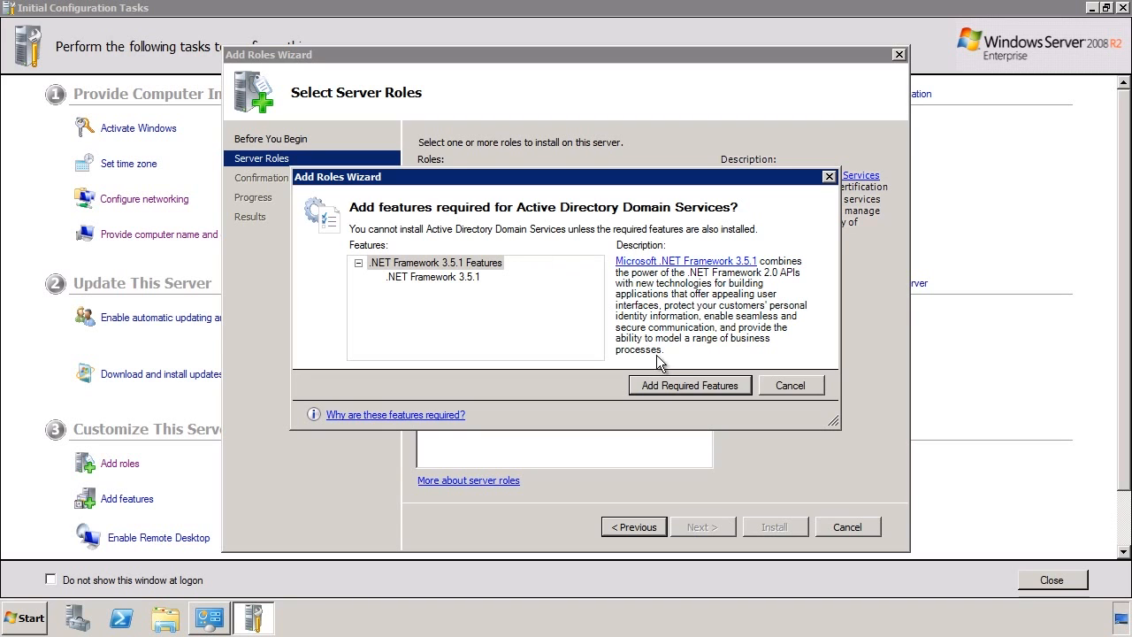
{"action": "left_click", "coordinate": [695, 385]}
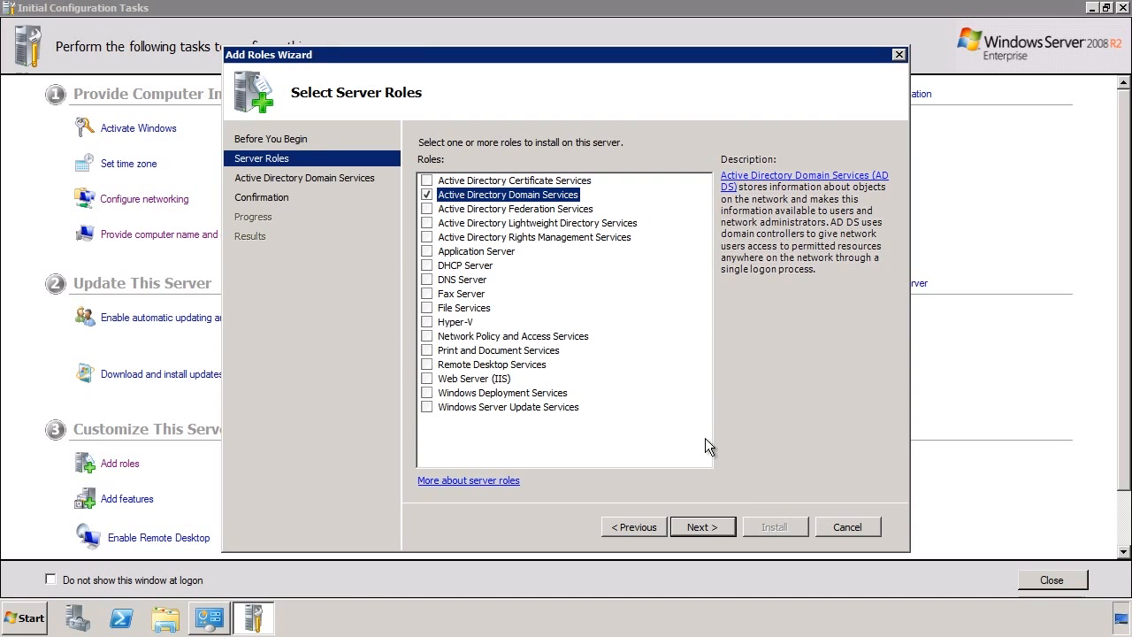
{"action": "left_click", "coordinate": [722, 525]}
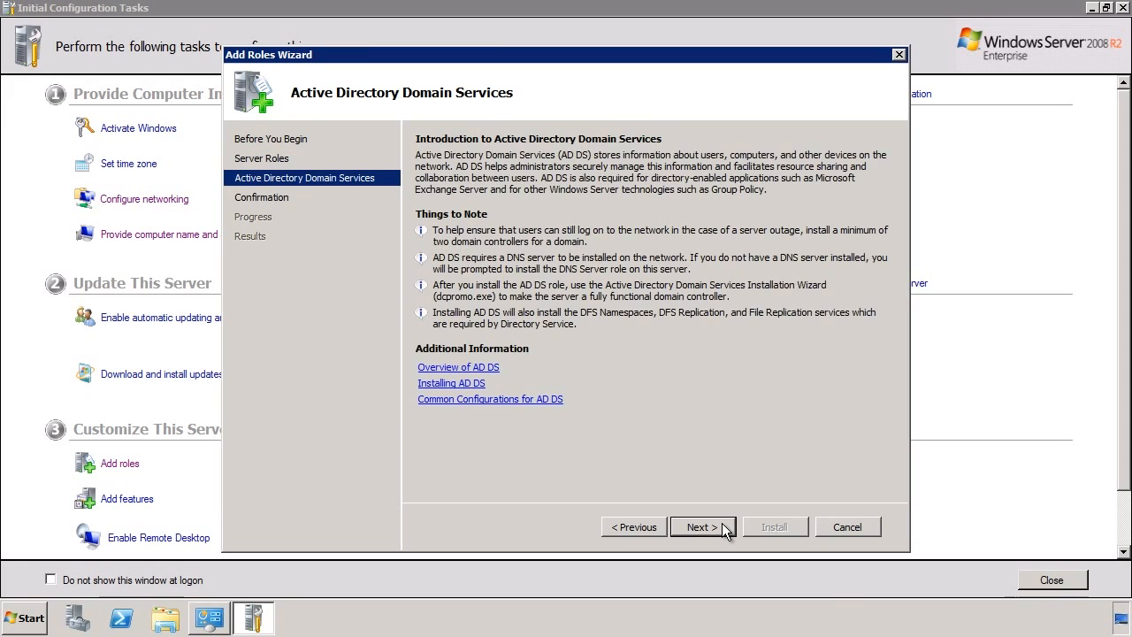
{"action": "left_click", "coordinate": [722, 527]}
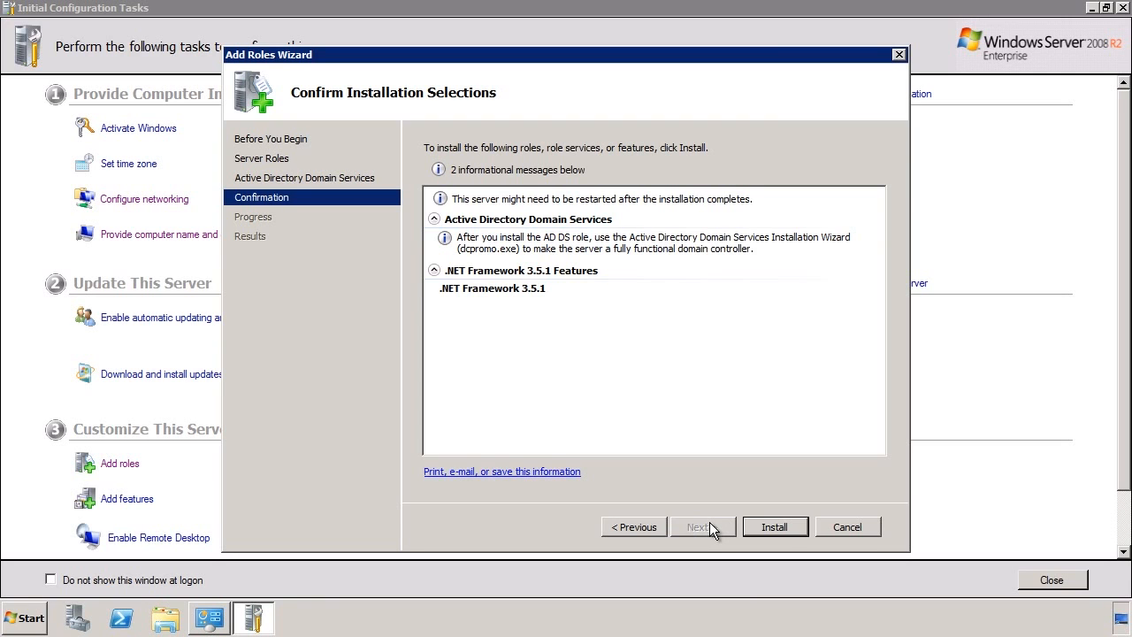
{"action": "left_click", "coordinate": [851, 528]}
{"action": "left_click", "coordinate": [623, 317]}
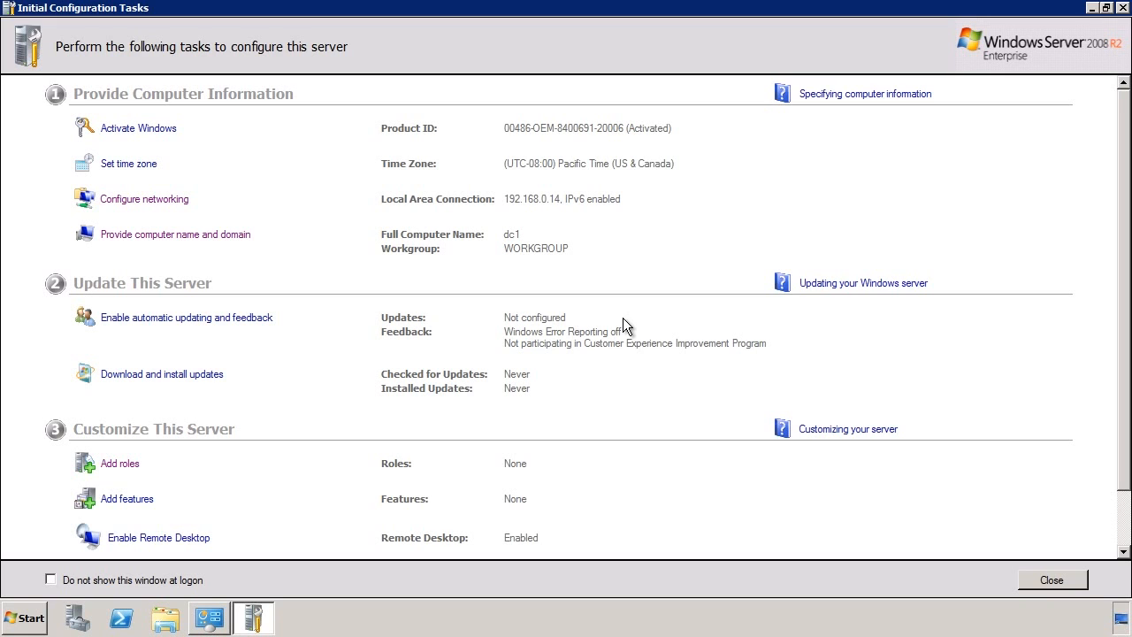
Run dcpromo from a Command Prompt launched via the Start menu.
{"action": "key", "text": "super"}
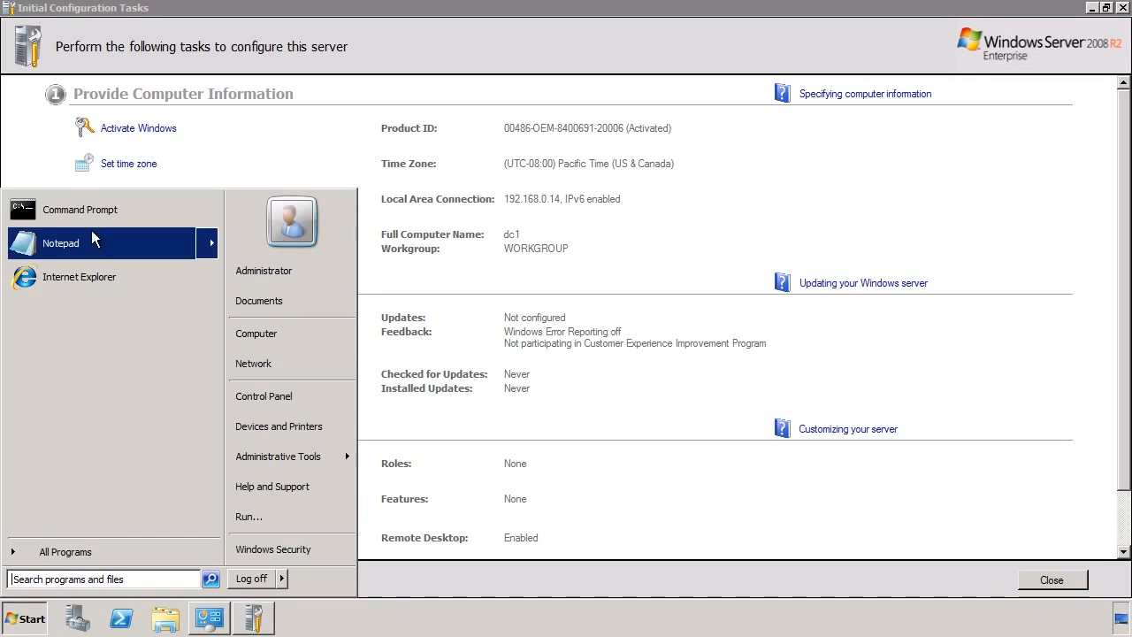
{"action": "left_click", "coordinate": [143, 214]}
{"action": "type", "text": "dcpromo"}
{"action": "key", "text": "Return"}
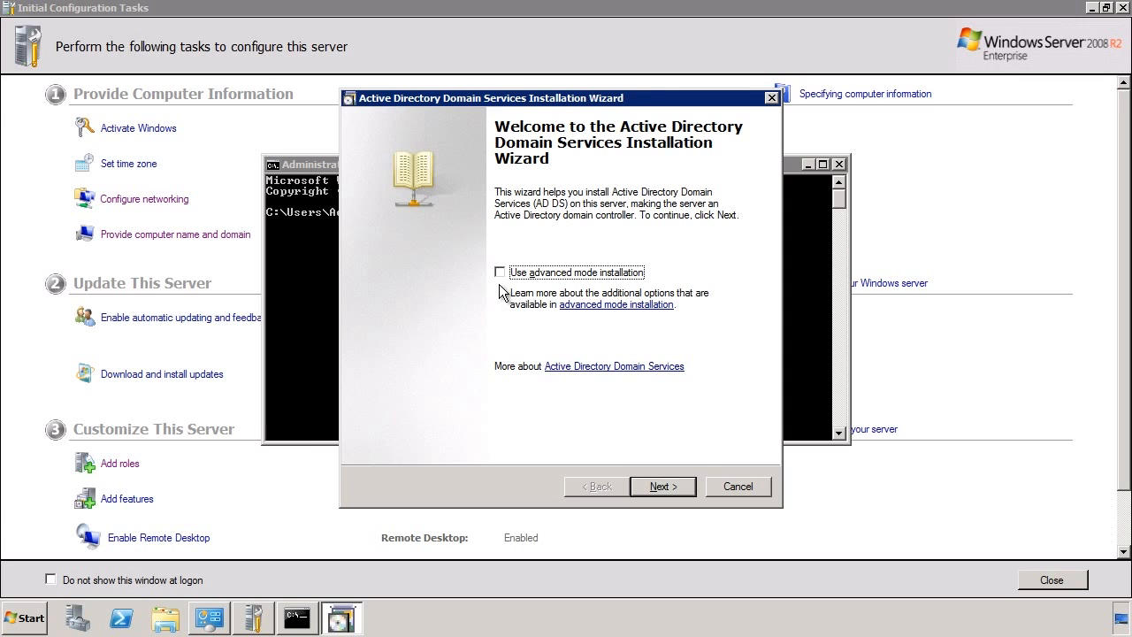
Advance past the AD DS wizard's Welcome and Operating System Compatibility pages.
{"action": "left_click", "coordinate": [663, 487]}
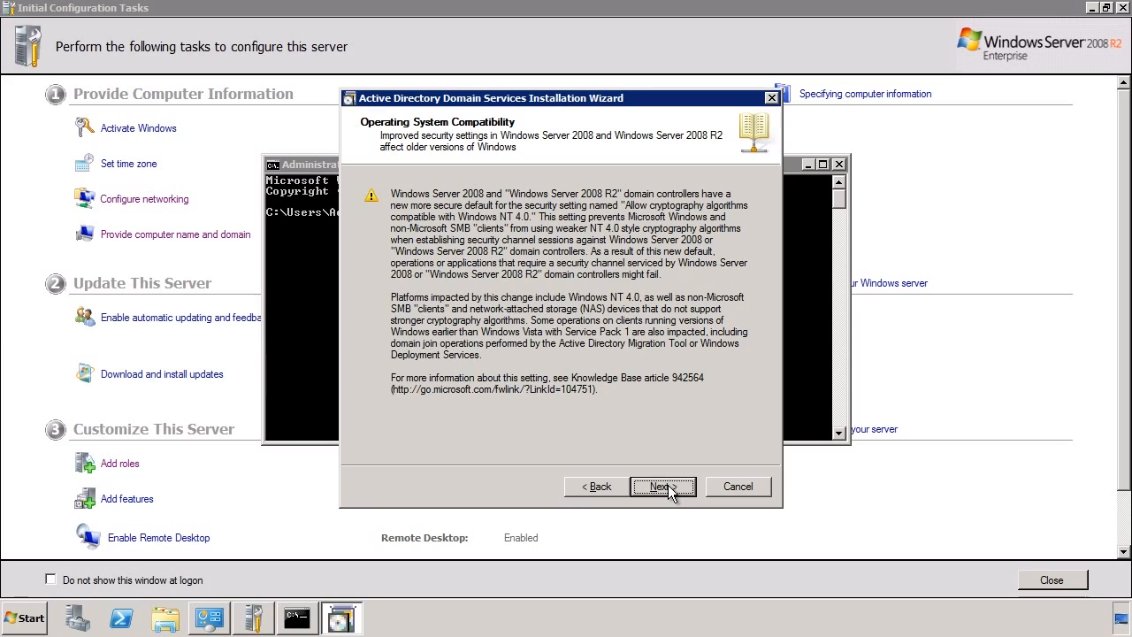
{"action": "left_click", "coordinate": [669, 492]}
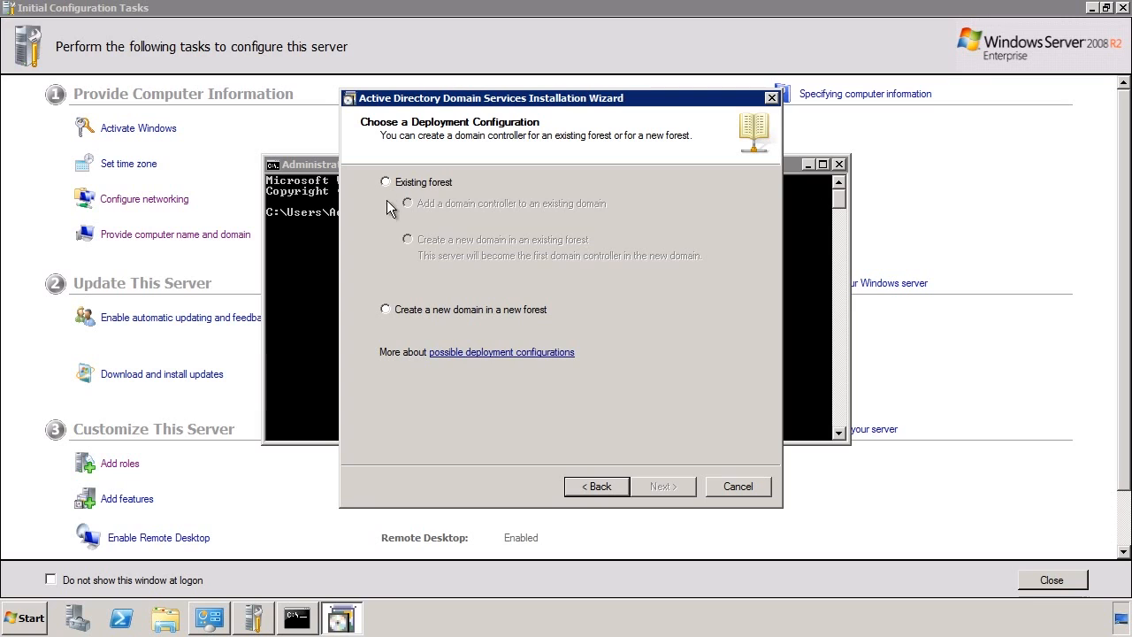
Select 'Create a new domain in a new forest' and continue.
{"action": "left_click", "coordinate": [385, 310]}
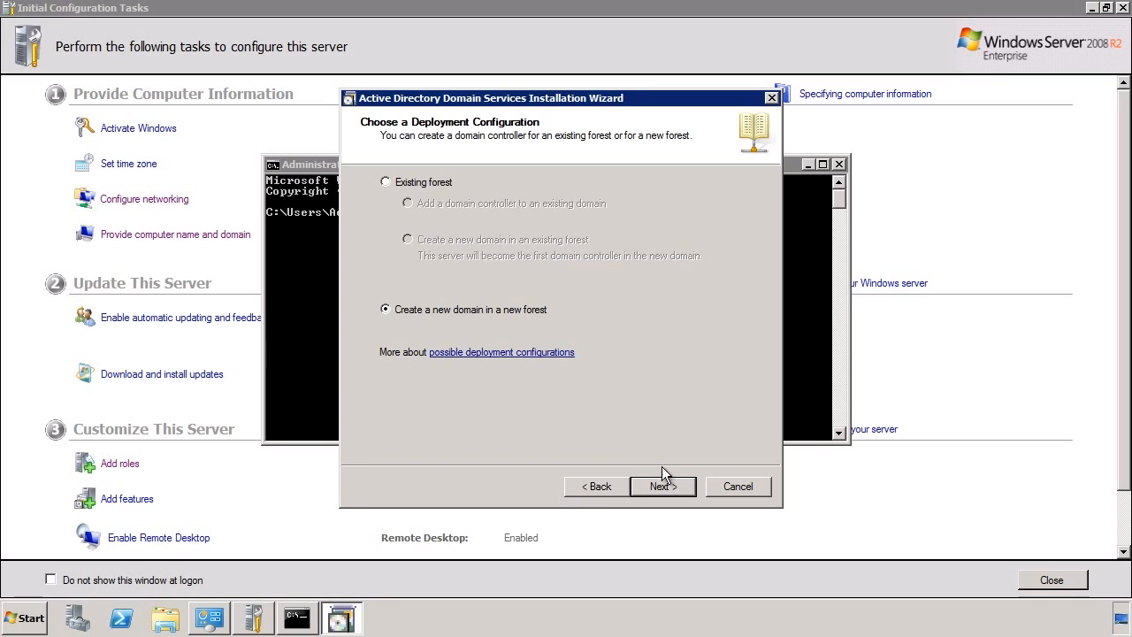
{"action": "left_click", "coordinate": [689, 487]}
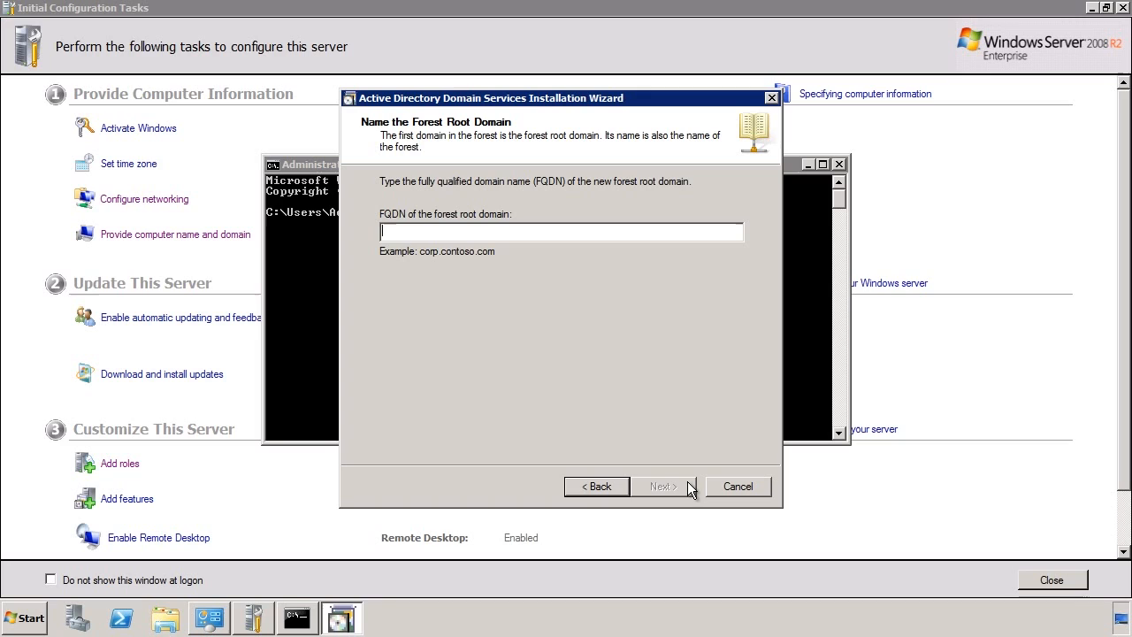
Enter ITFreeTraining.local as the forest root domain FQDN and submit it.
{"action": "type", "text": "ITFreeTraining.local"}
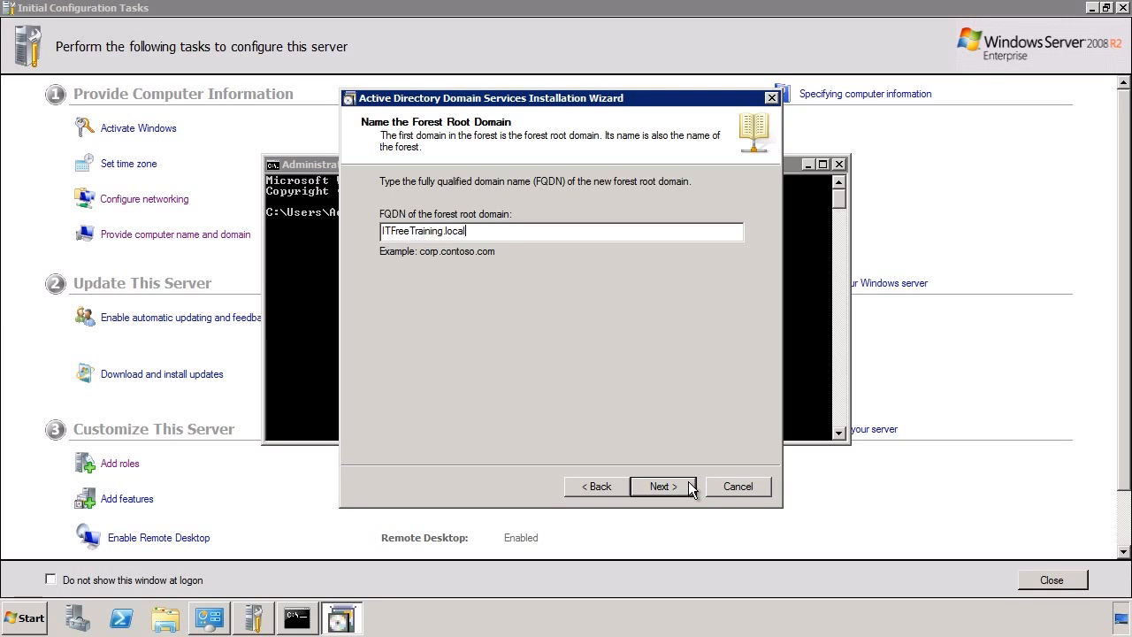
{"action": "left_click", "coordinate": [691, 489]}
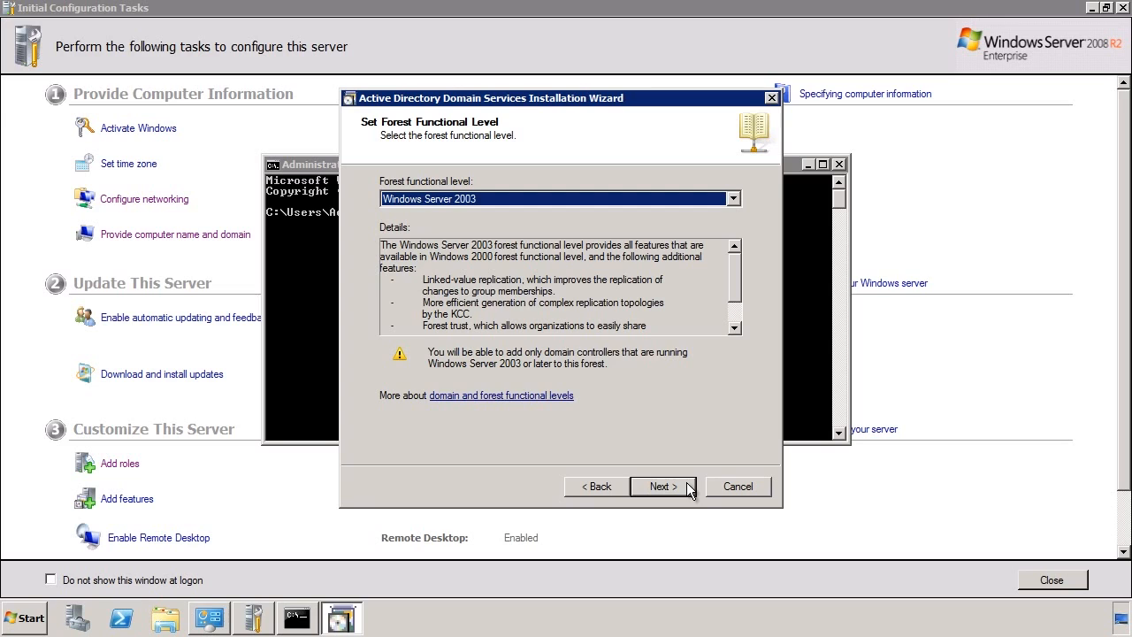
Leave the forest functional level at Windows Server 2003 and continue.
{"action": "left_click", "coordinate": [733, 200]}
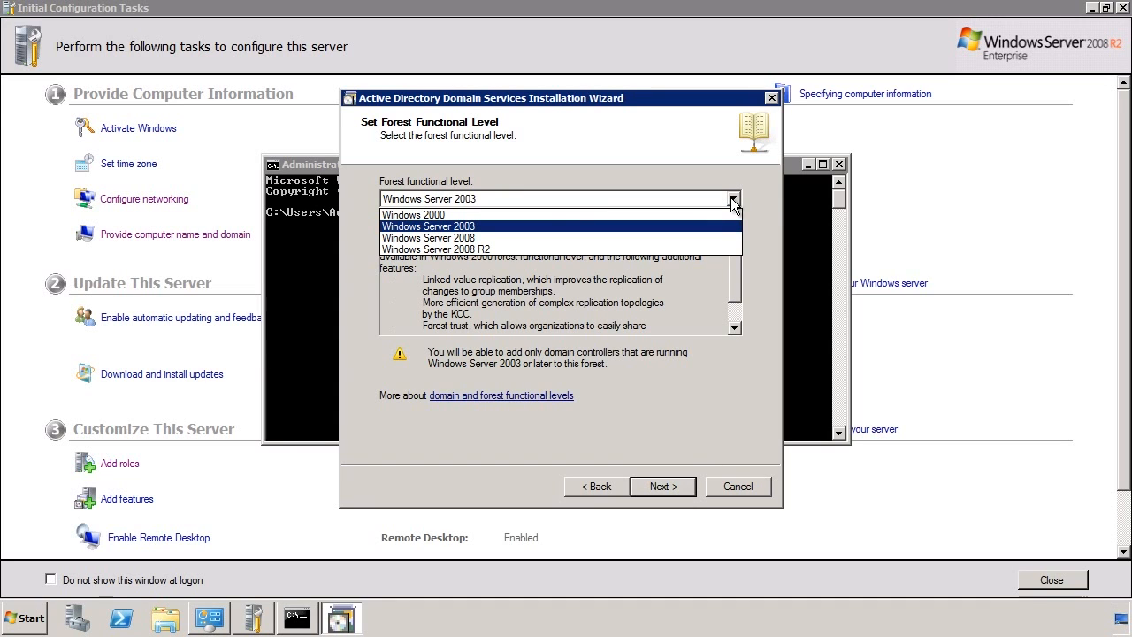
{"action": "left_click", "coordinate": [687, 490]}
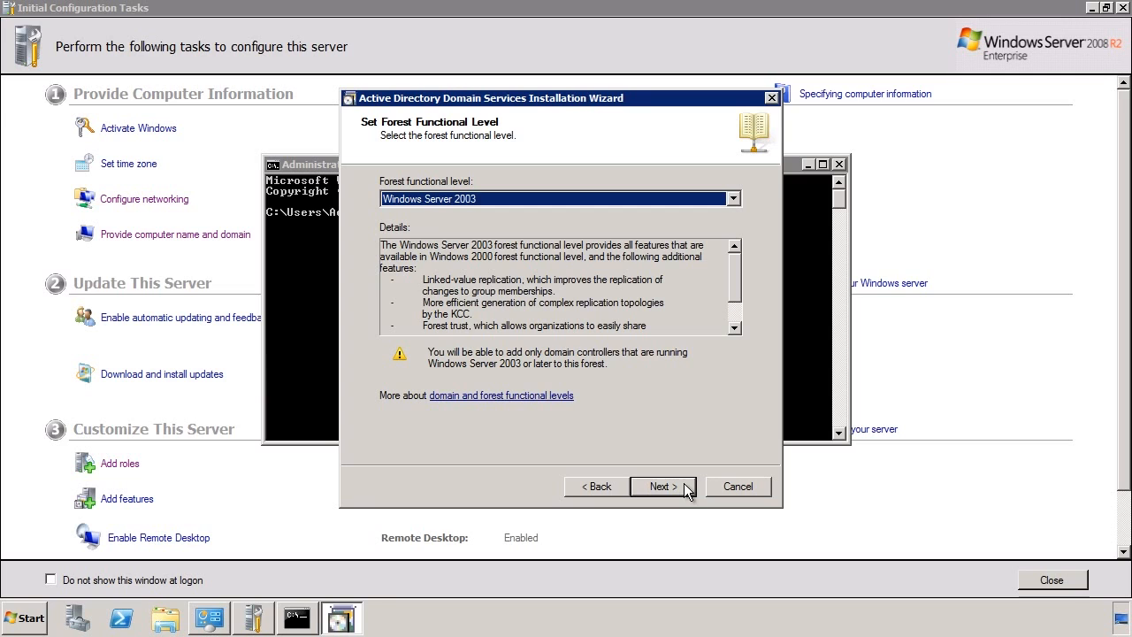
{"action": "left_click", "coordinate": [679, 486]}
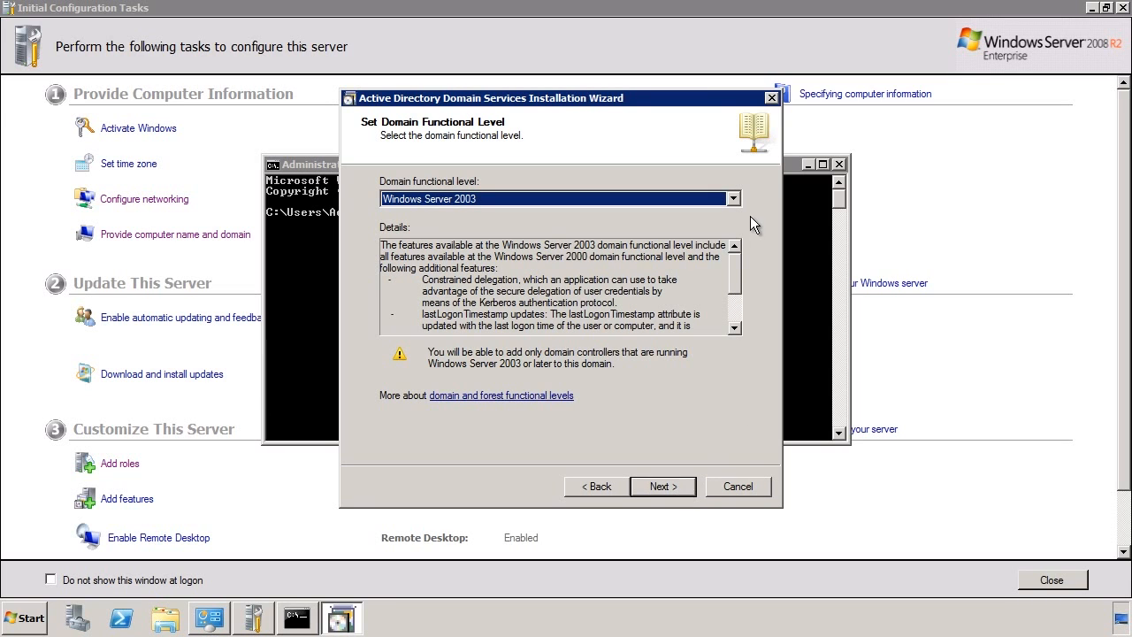
Leave the domain functional level at Windows Server 2003 and proceed.
{"action": "left_click", "coordinate": [733, 200]}
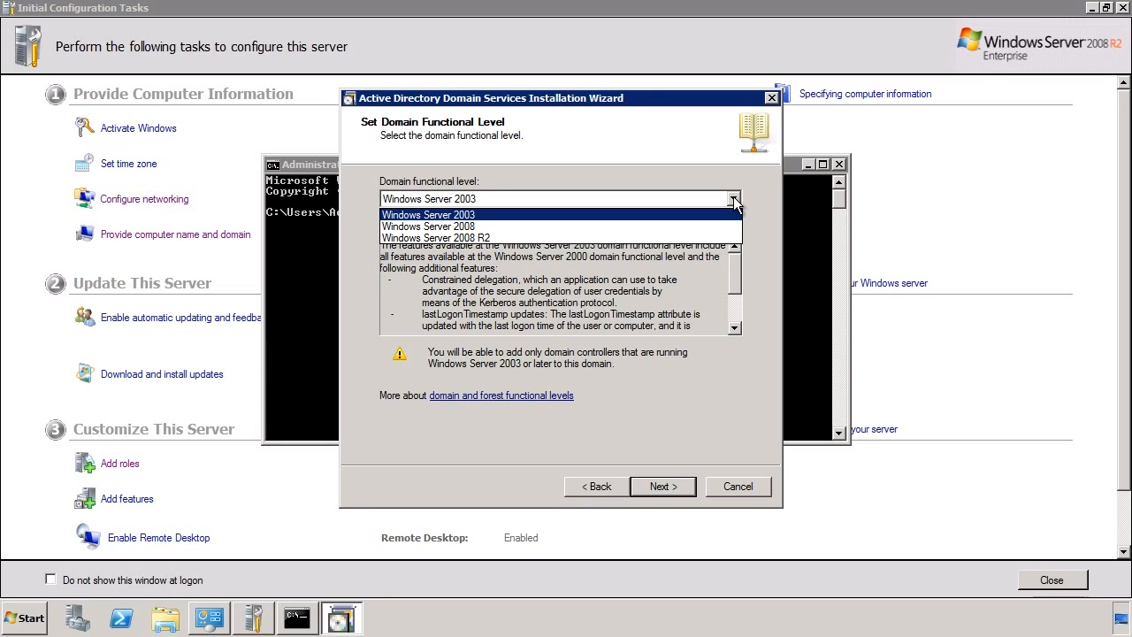
{"action": "left_click", "coordinate": [735, 203]}
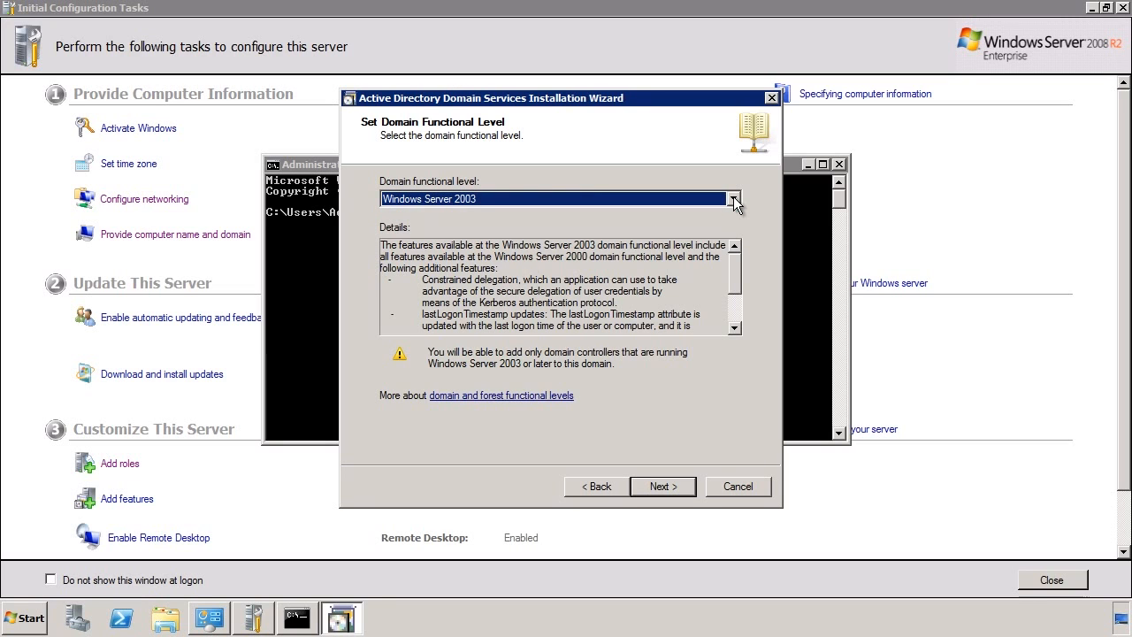
{"action": "left_click", "coordinate": [683, 486]}
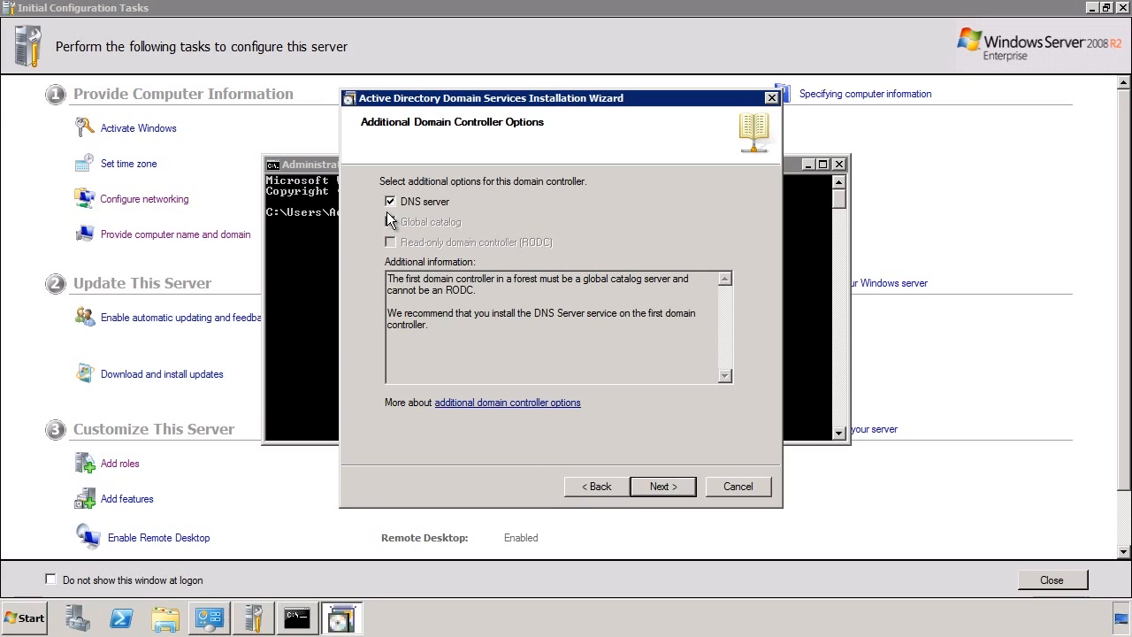
Keep the DNS server option for the new domain controller and continue past Additional Options.
{"action": "left_click", "coordinate": [663, 480]}
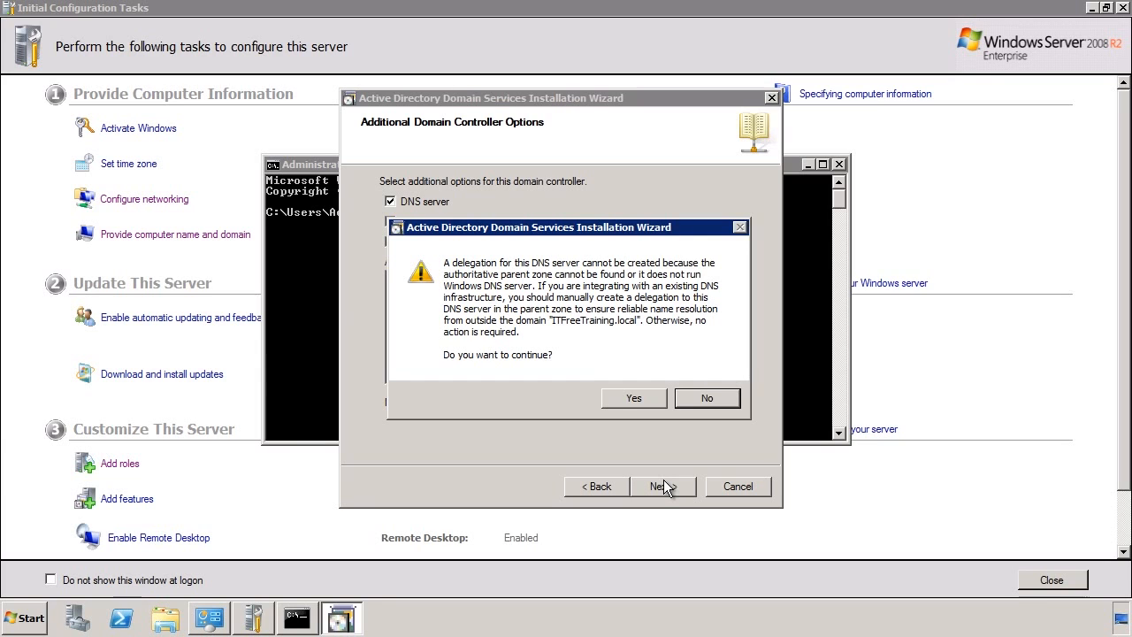
Accept the warning that no DNS delegation can be created for ITFreeTraining.local.
{"action": "left_click", "coordinate": [651, 398]}
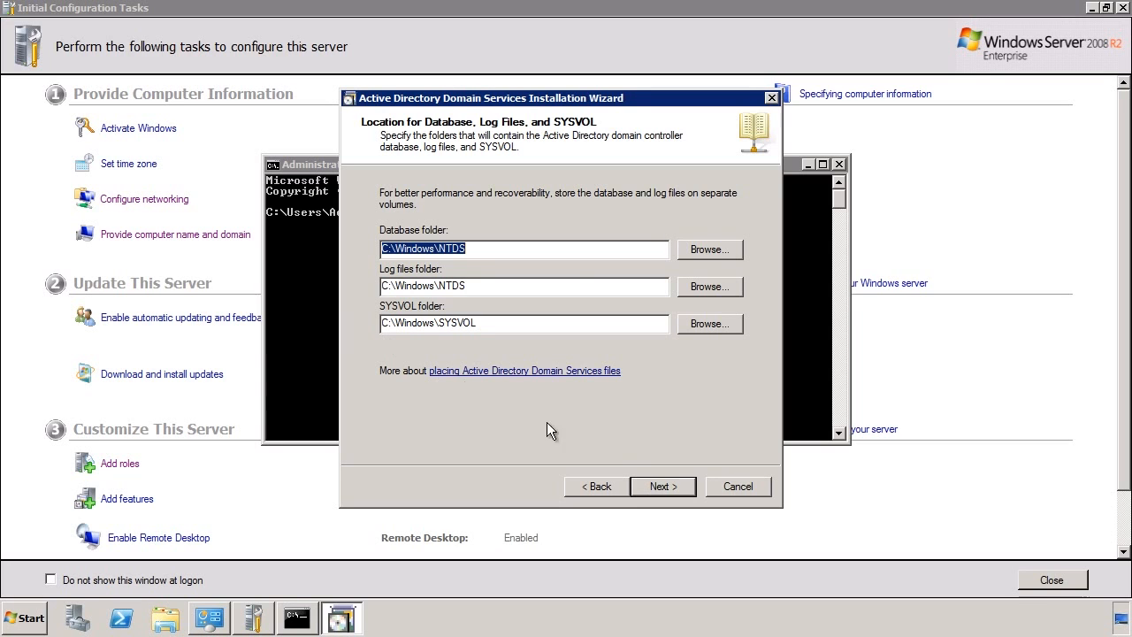
Keep the default C:\Windows database, log and SYSVOL folders and set the restore mode password.
{"action": "left_click", "coordinate": [685, 489]}
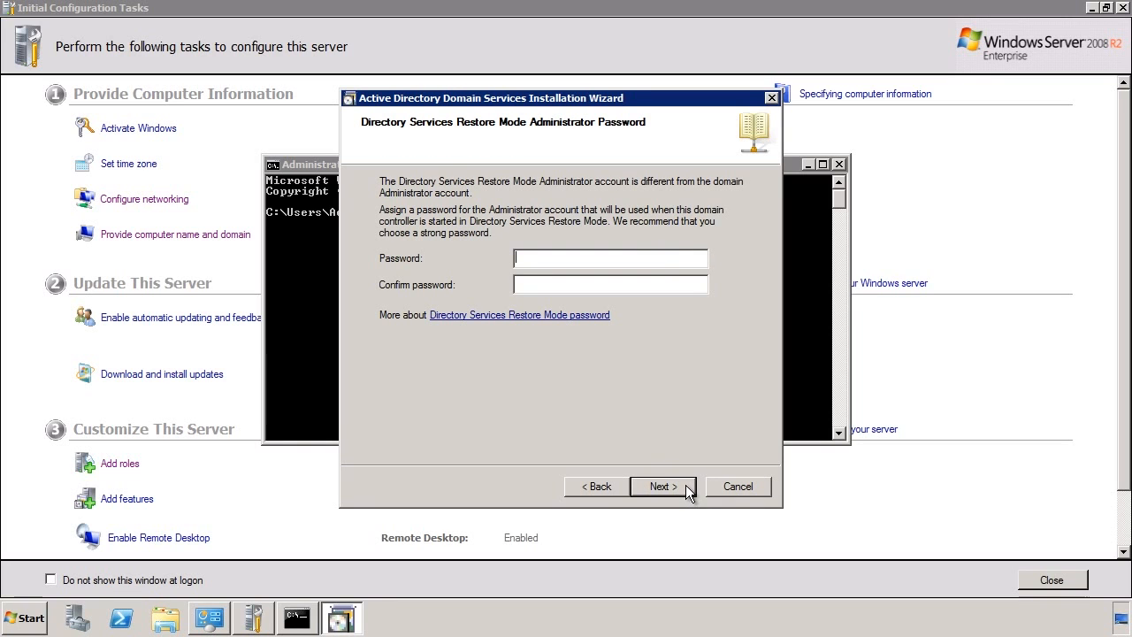
{"action": "type", "text": "Password1Password1"}
{"action": "left_click", "coordinate": [686, 485]}
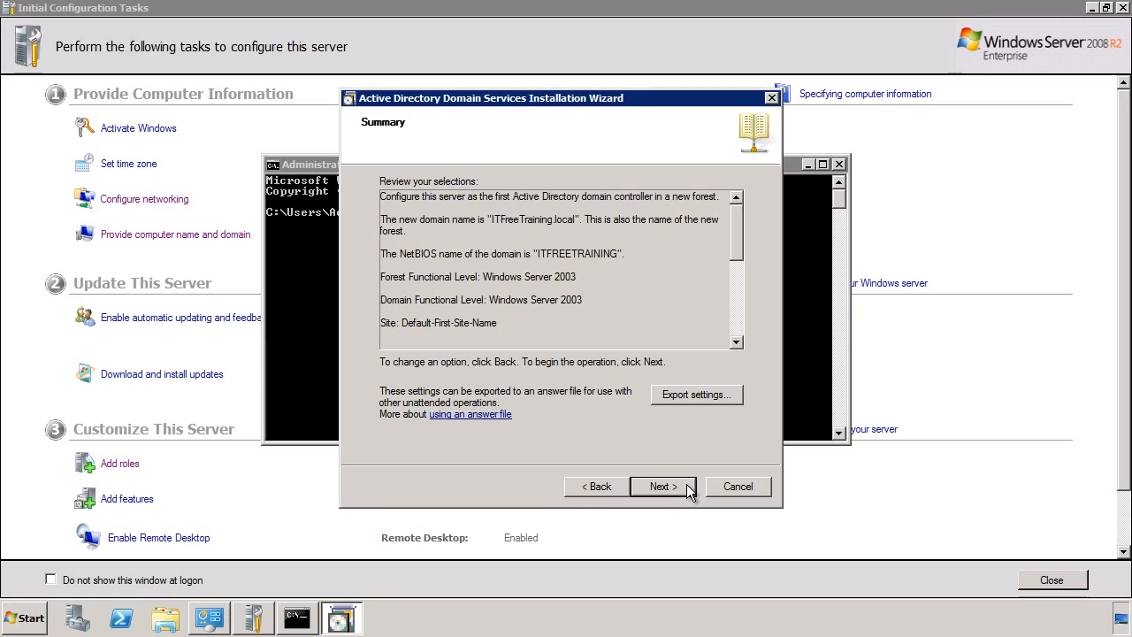
Export the wizard settings to answer file dc1.txt, then begin installing Active Directory Domain Services.
{"action": "left_click", "coordinate": [660, 402]}
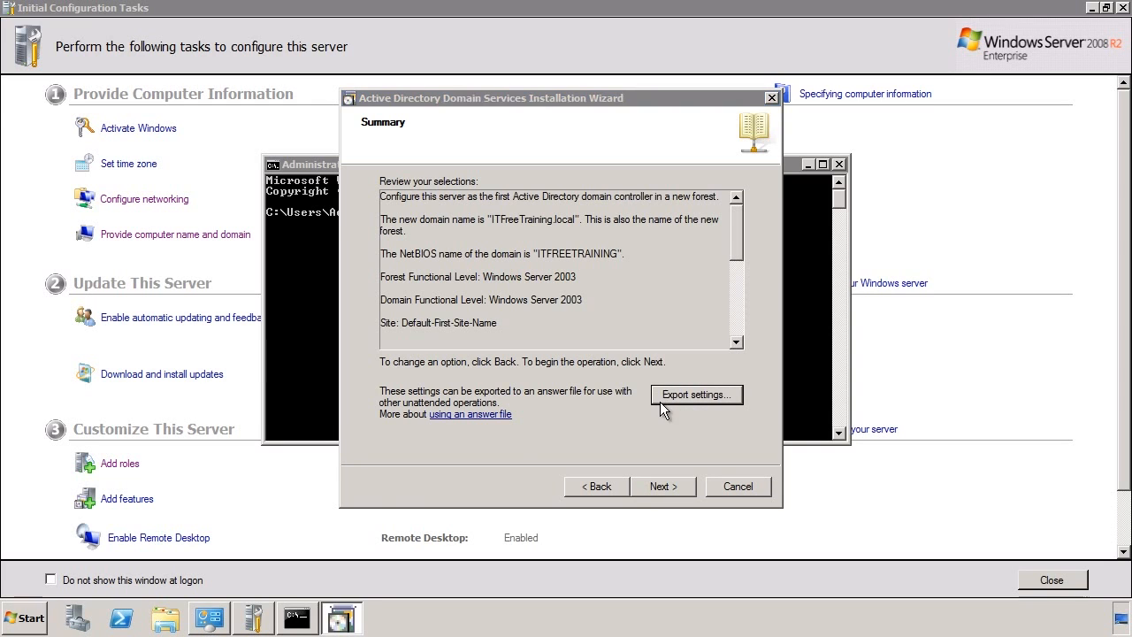
{"action": "type", "text": "dc1"}
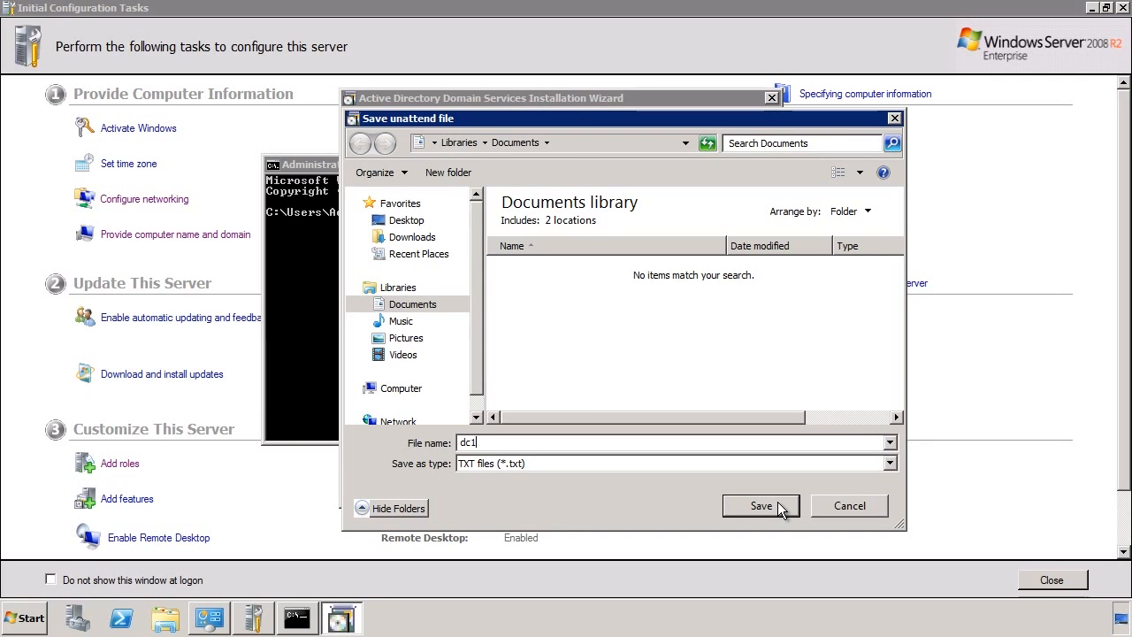
{"action": "left_click", "coordinate": [778, 506]}
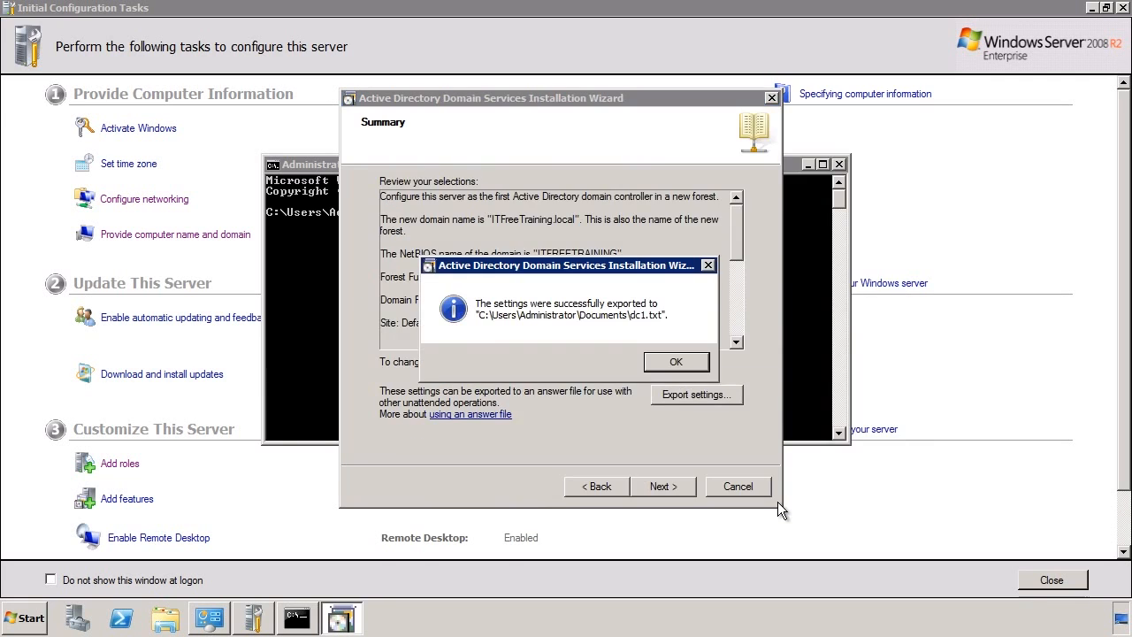
{"action": "left_click", "coordinate": [685, 364]}
{"action": "left_click", "coordinate": [681, 488]}
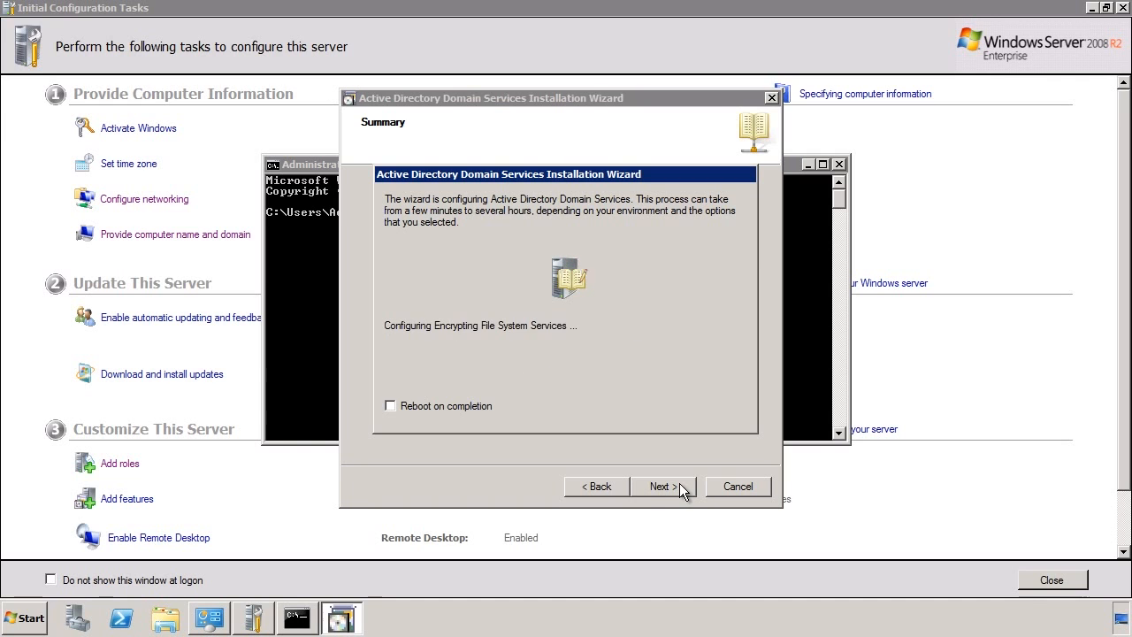
Finish the installation wizard and restart the server immediately.
{"action": "left_click", "coordinate": [683, 486]}
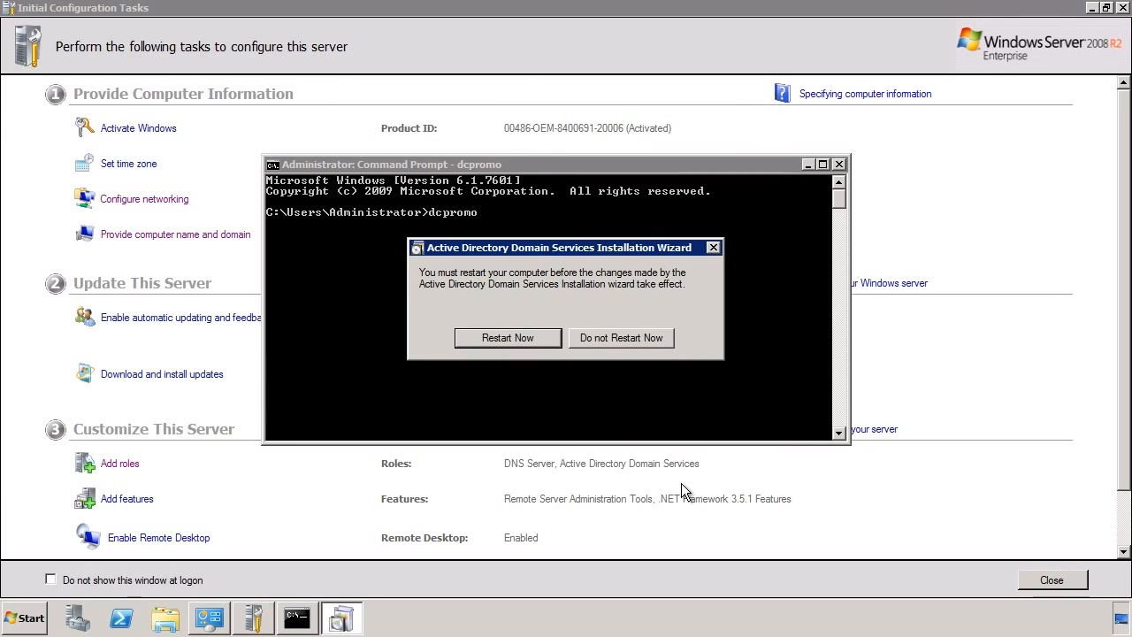
{"action": "left_click", "coordinate": [470, 340]}
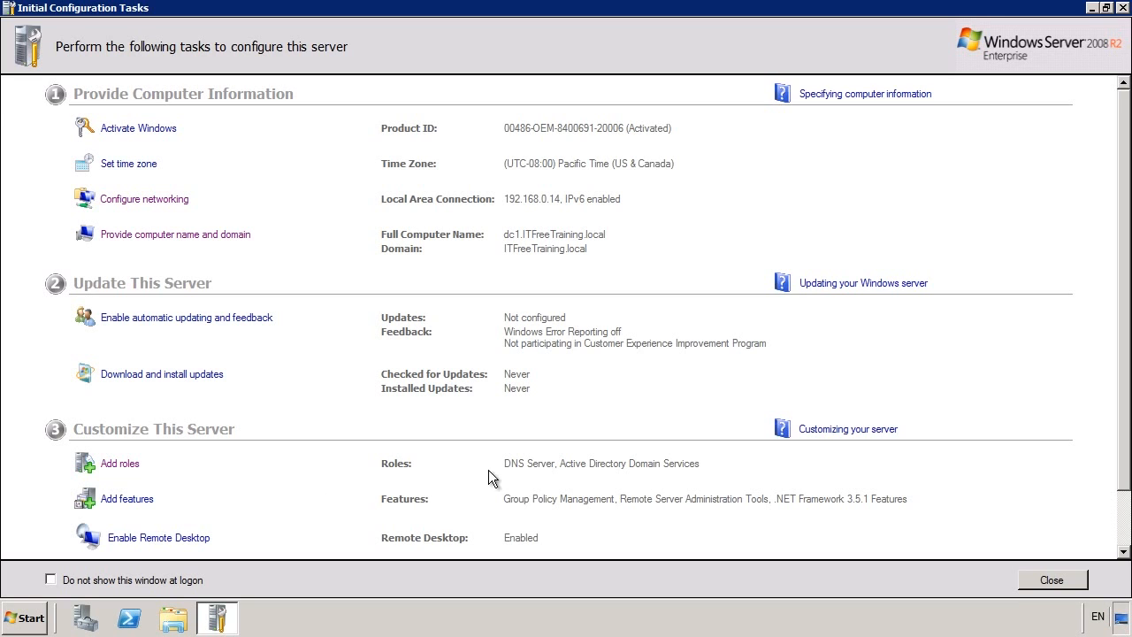
Disable Initial Configuration Tasks at logon and expand Roles to Active Directory Users and Computers.
{"action": "left_click", "coordinate": [50, 580]}
{"action": "left_click", "coordinate": [1049, 580]}
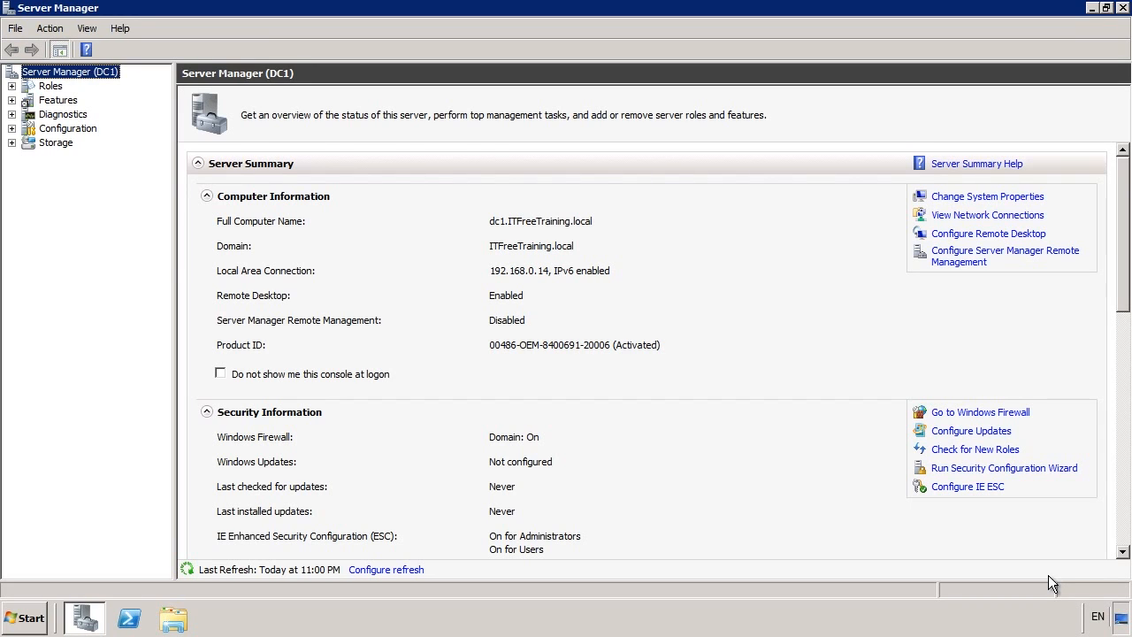
{"action": "left_click", "coordinate": [50, 86]}
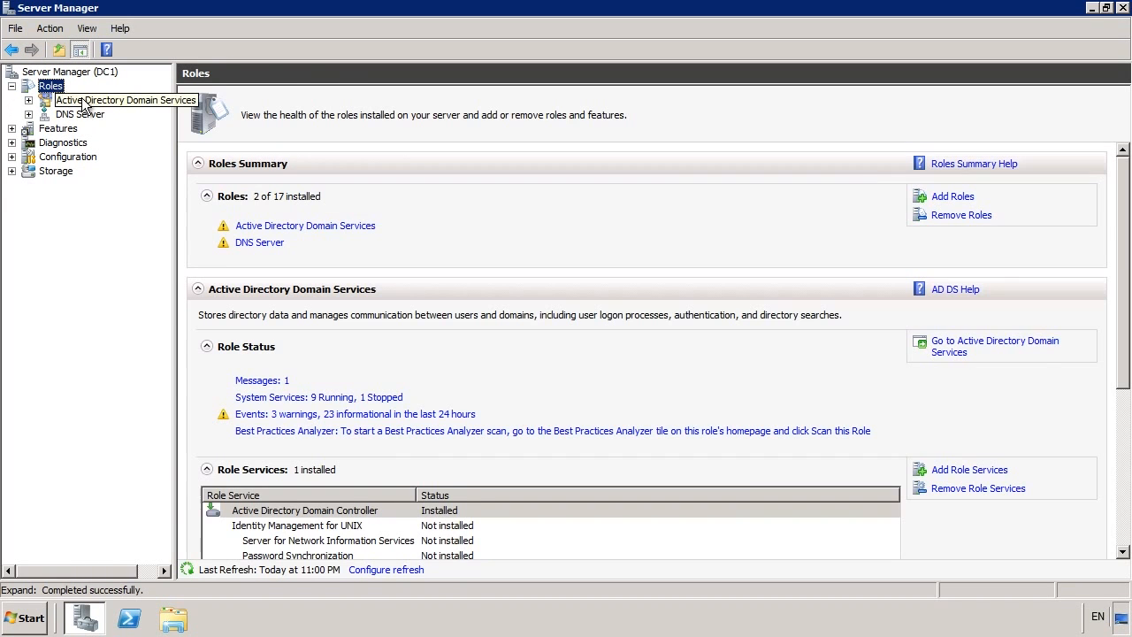
{"action": "left_click", "coordinate": [94, 103]}
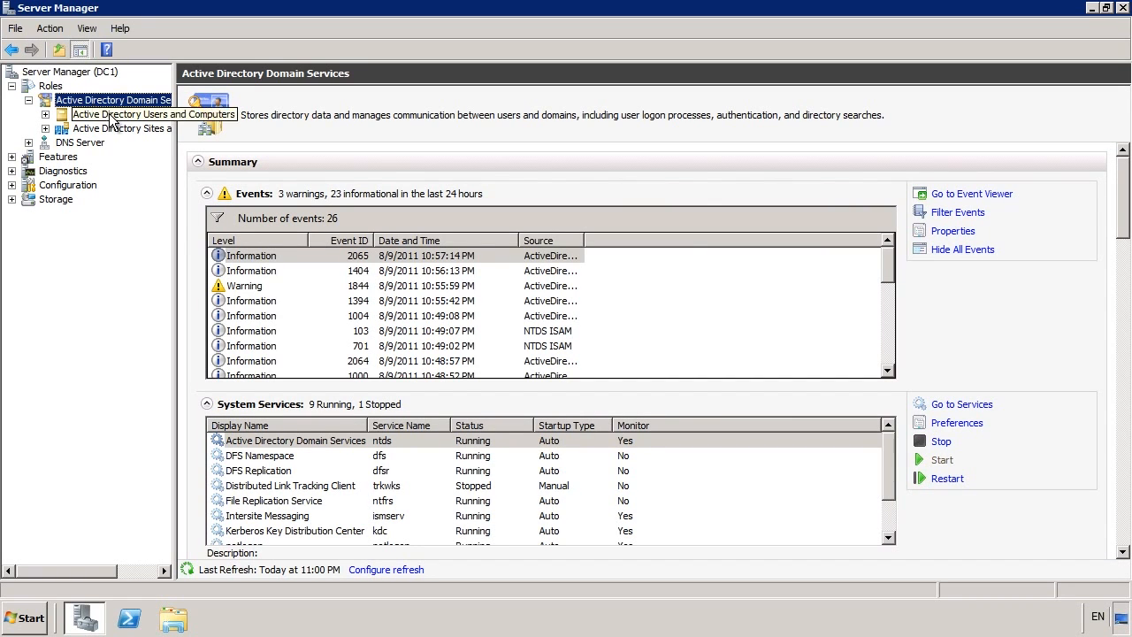
{"action": "left_click", "coordinate": [110, 118]}
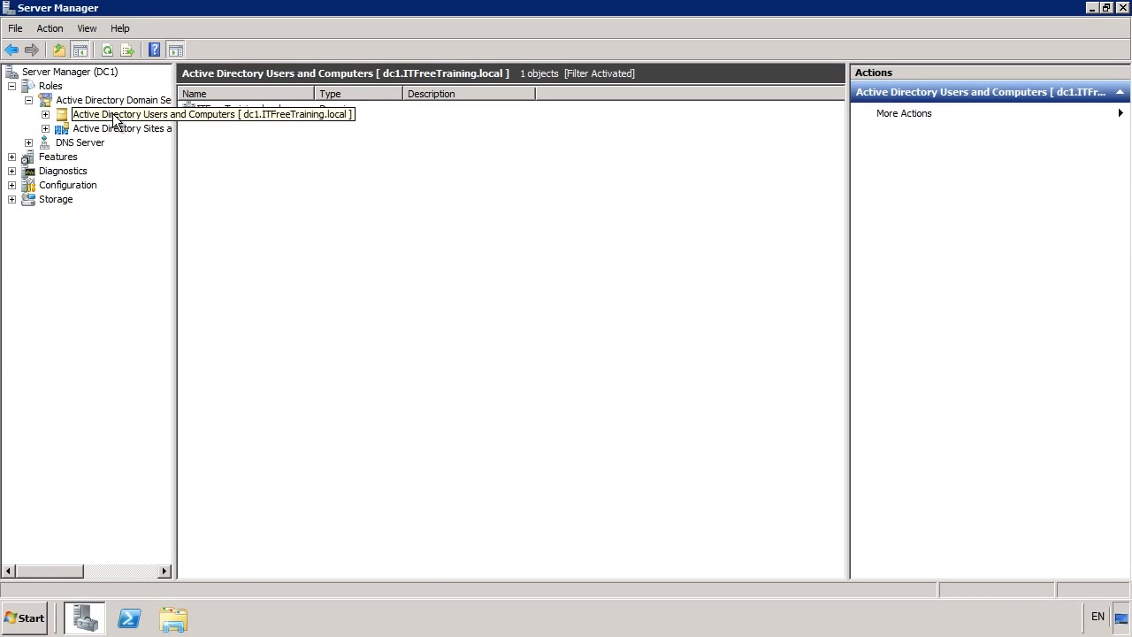
Expand ITFreeTraining.local and list the 18 objects in its Users container.
{"action": "double_click", "coordinate": [221, 108]}
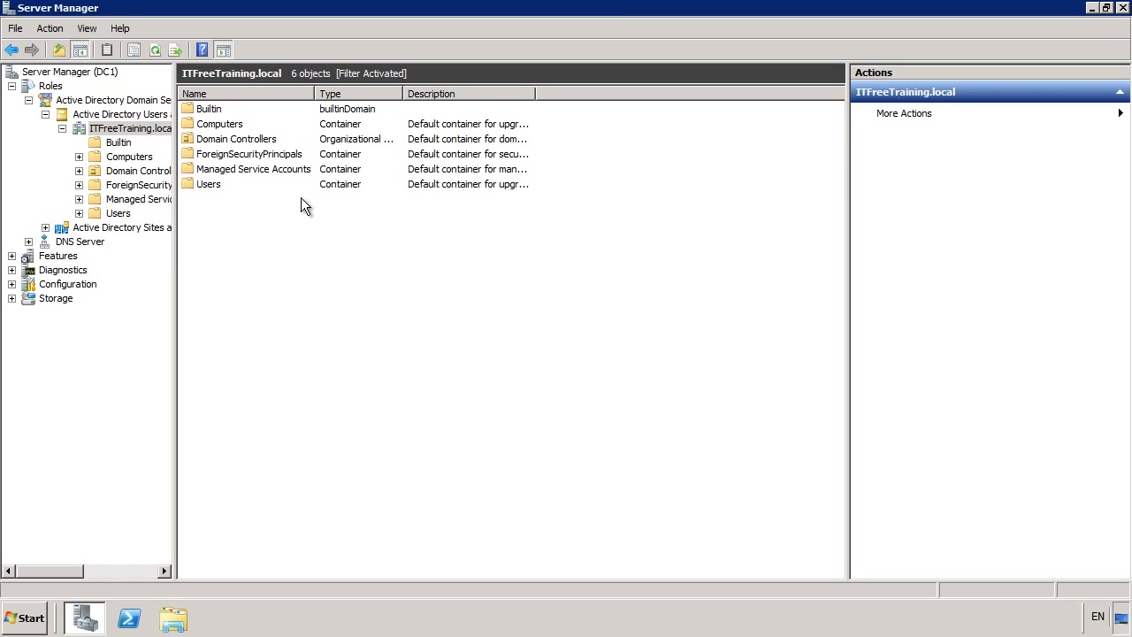
{"action": "double_click", "coordinate": [206, 185]}
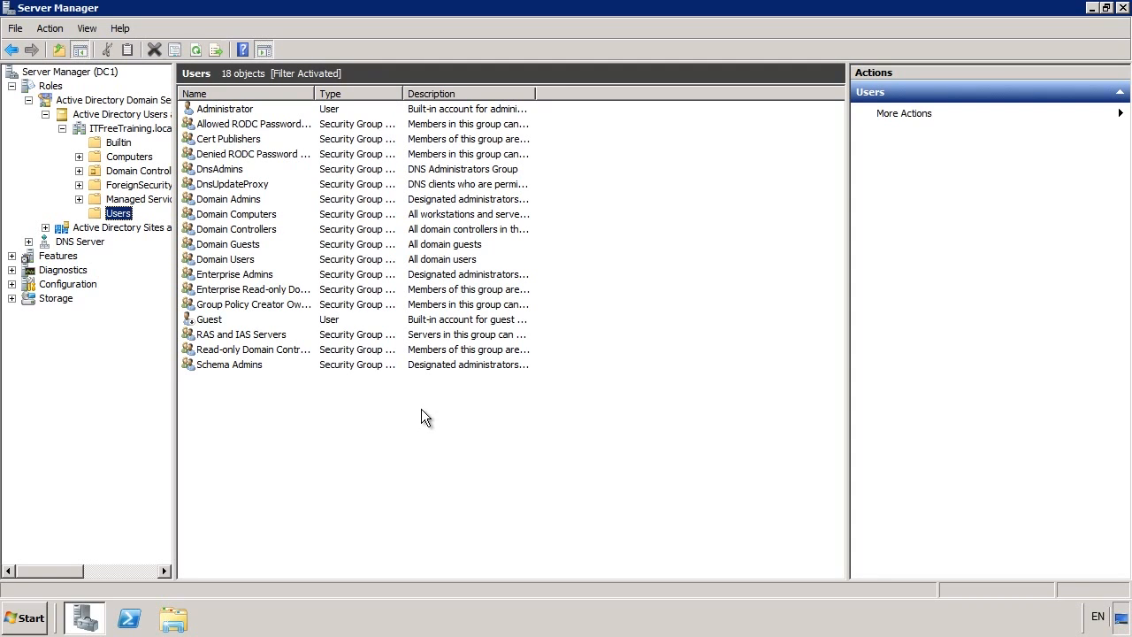
{"action": "left_click", "coordinate": [42, 612]}
Search the Start menu for 'local' and launch the Local Users and Groups editor.
{"action": "left_click", "coordinate": [53, 579]}
{"action": "type", "text": "local"}
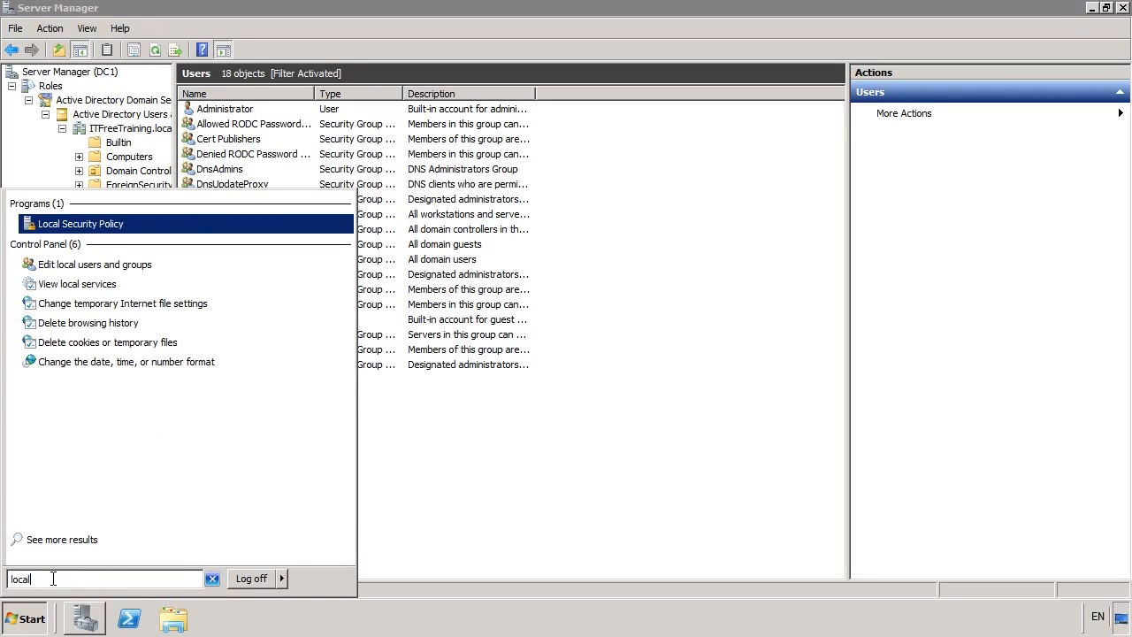
{"action": "key", "text": "Up"}
{"action": "key", "text": "Up"}
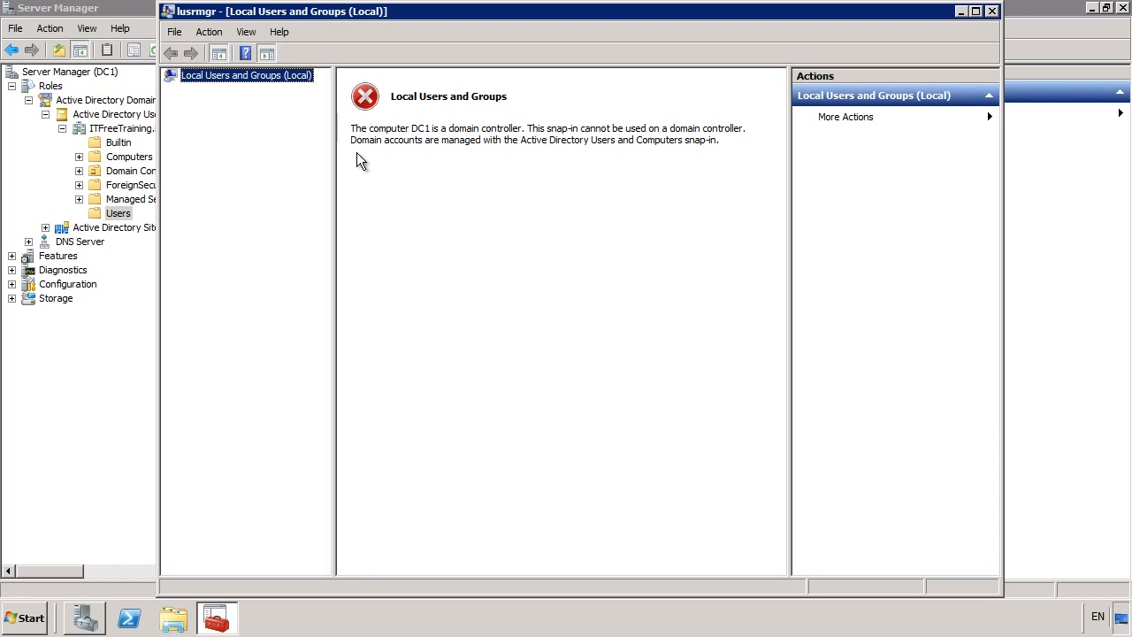
Browse in Explorer to C:\Windows\NTDS to view ntds.dit and the edb log files.
{"action": "left_click", "coordinate": [175, 619]}
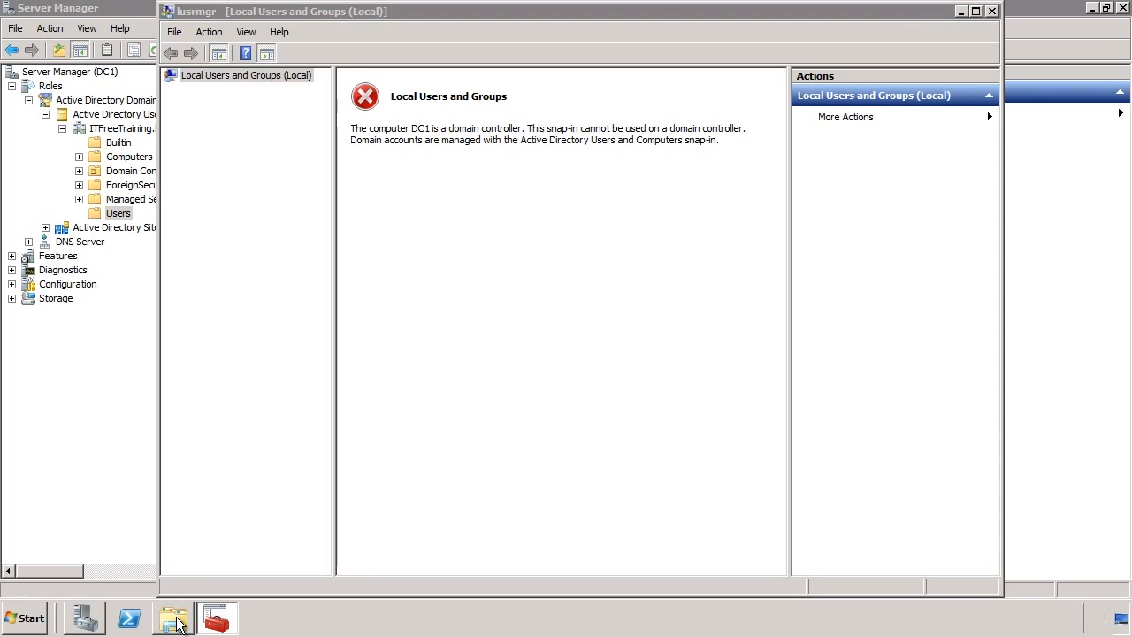
{"action": "left_click", "coordinate": [62, 282]}
{"action": "left_click", "coordinate": [214, 126]}
{"action": "double_click", "coordinate": [214, 127]}
{"action": "double_click", "coordinate": [181, 189]}
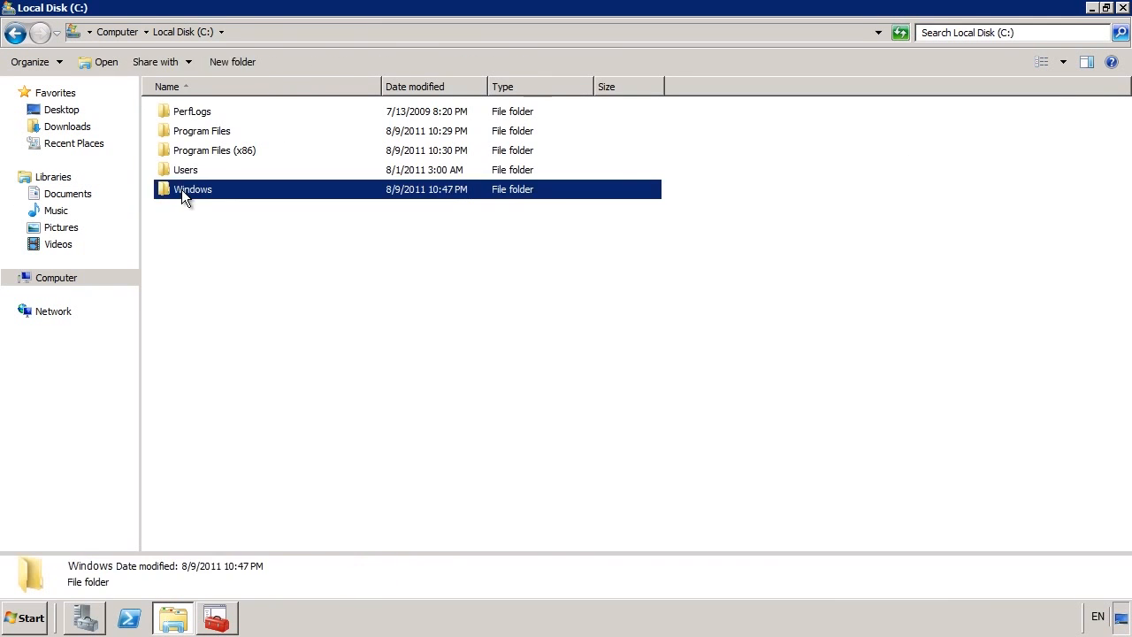
{"action": "key", "text": "n"}
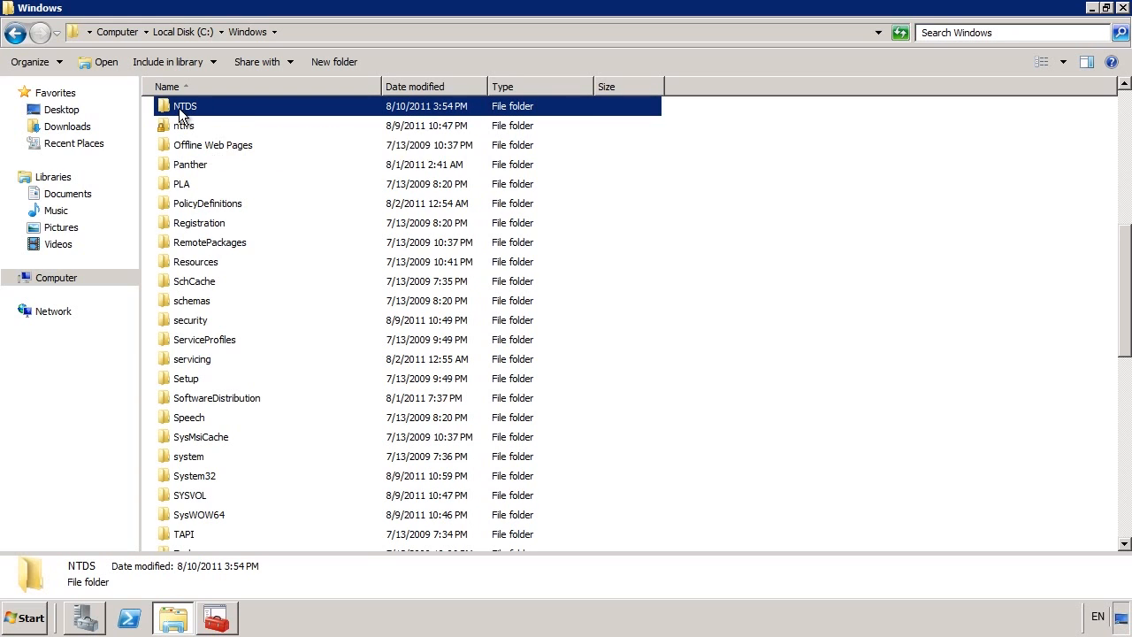
{"action": "double_click", "coordinate": [179, 113]}
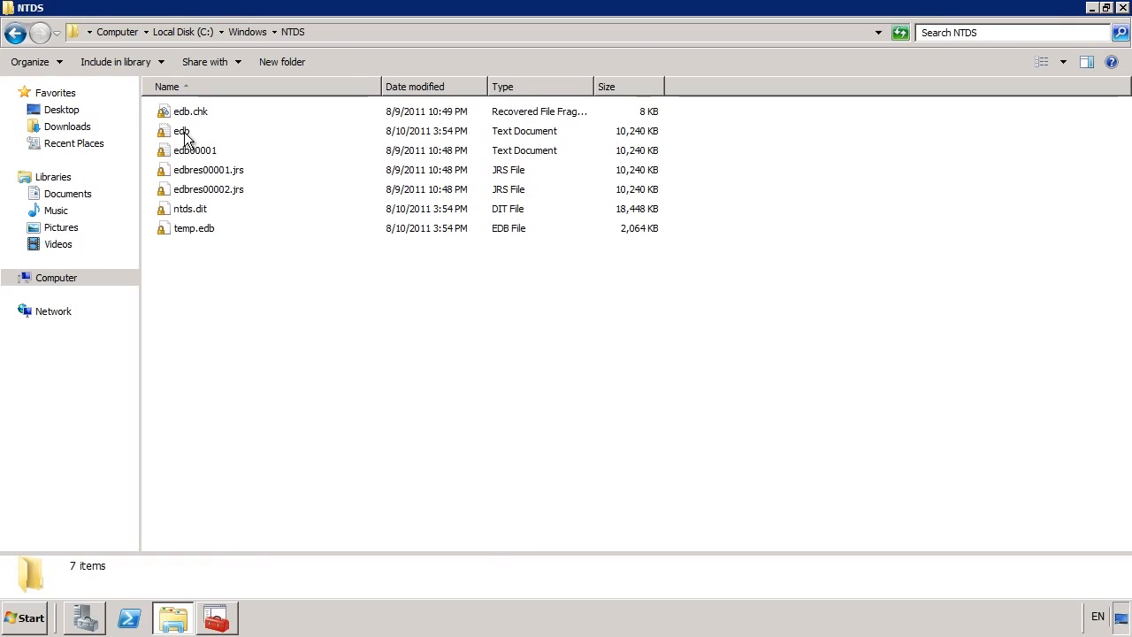
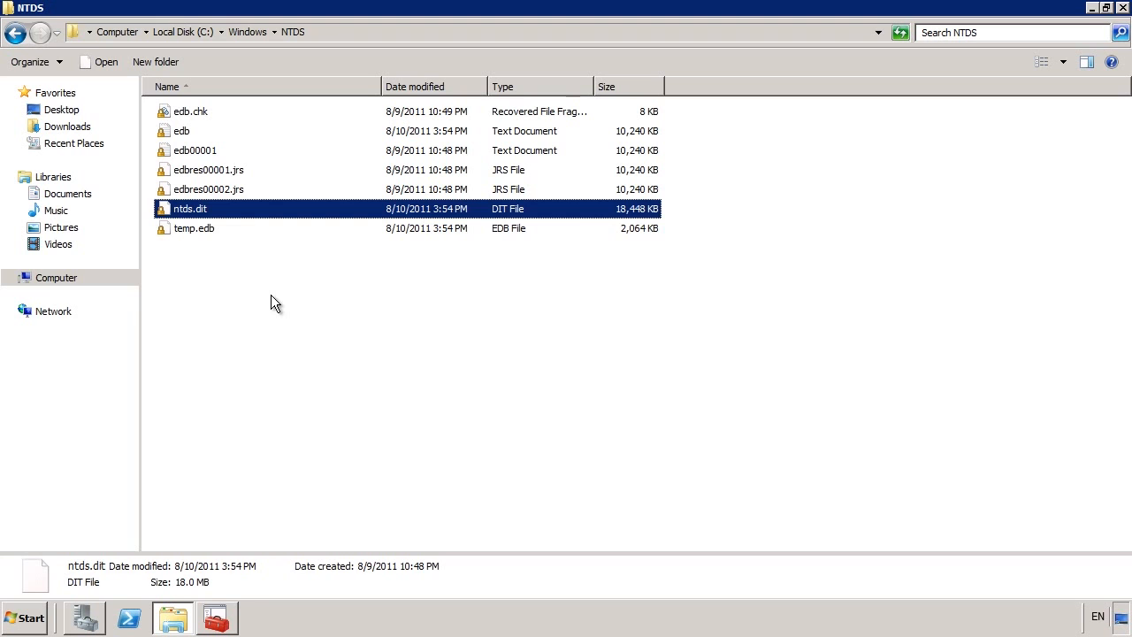
Browse to C:\Windows\SYSVOL\domain to view its Policies and scripts folders, then return to Server Manager.
{"action": "left_click", "coordinate": [16, 33]}
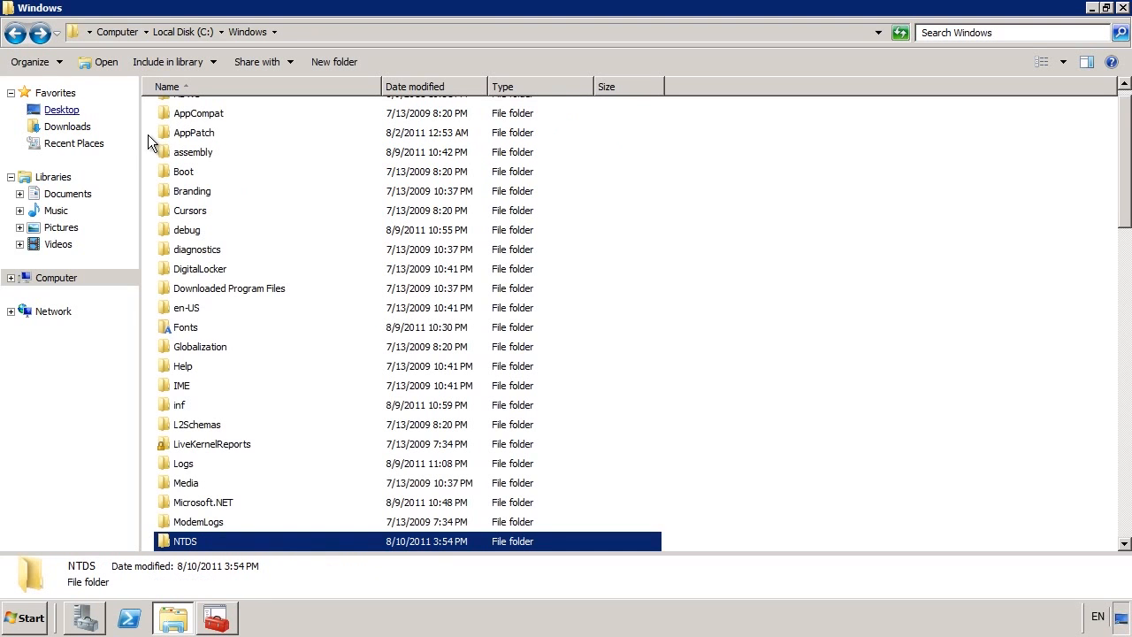
{"action": "scroll", "coordinate": [268, 214], "scroll_direction": "down", "scroll_amount": 11}
{"action": "left_click", "coordinate": [248, 320]}
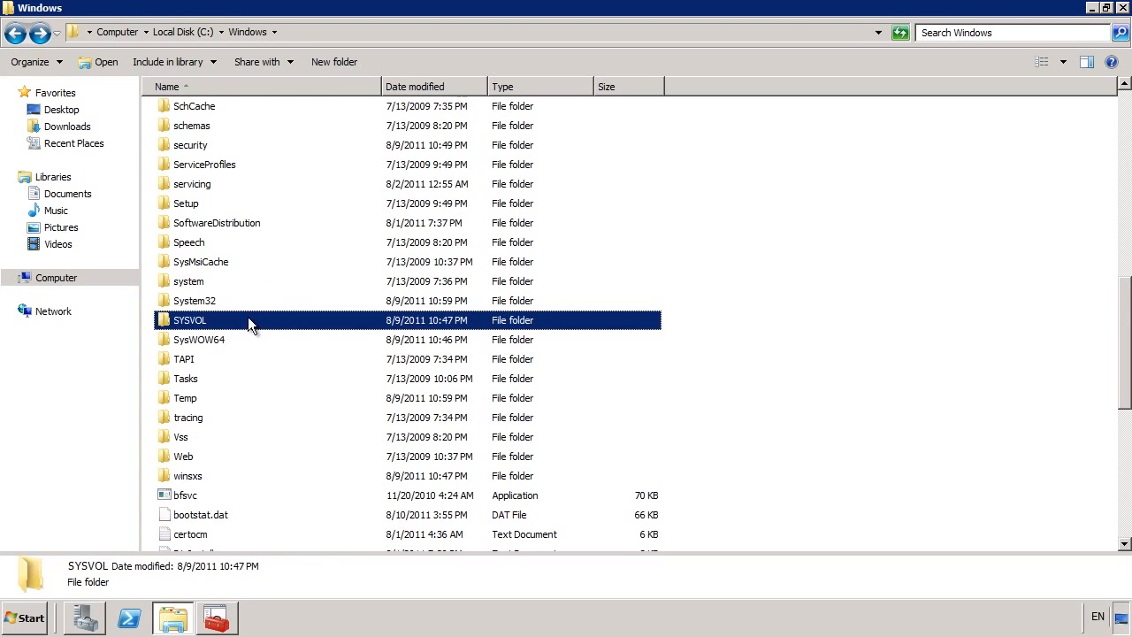
{"action": "double_click", "coordinate": [249, 321]}
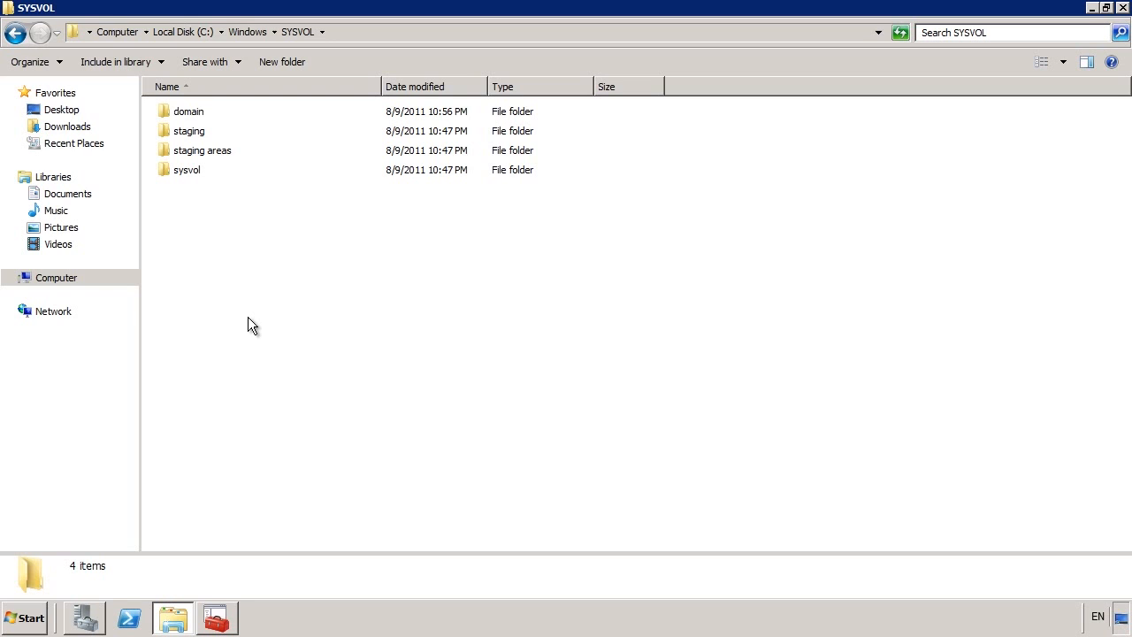
{"action": "double_click", "coordinate": [188, 113]}
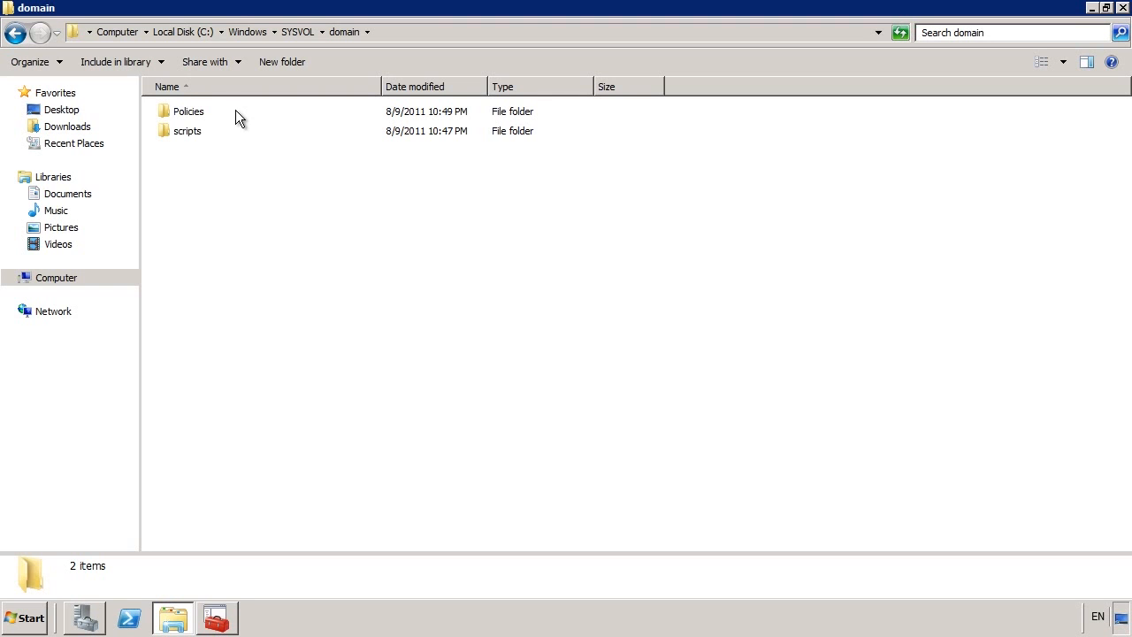
{"action": "left_click", "coordinate": [87, 618]}
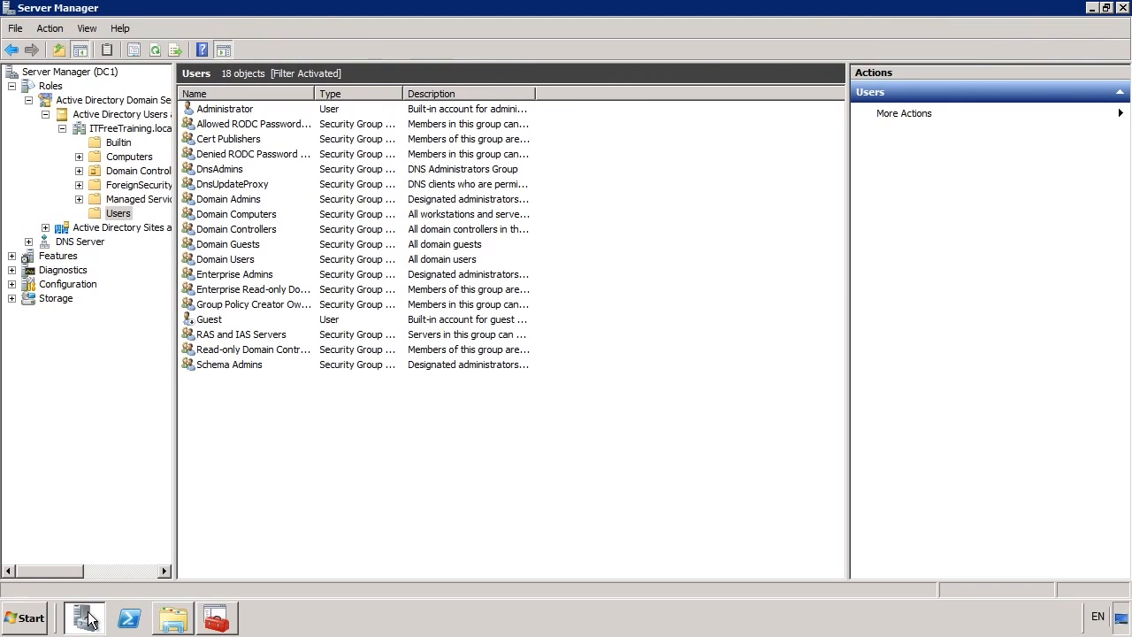
Show the Active Directory Domain Services role summary: 26 events (3 warnings), 9 services running, 1 stopped.
{"action": "left_click", "coordinate": [88, 104]}
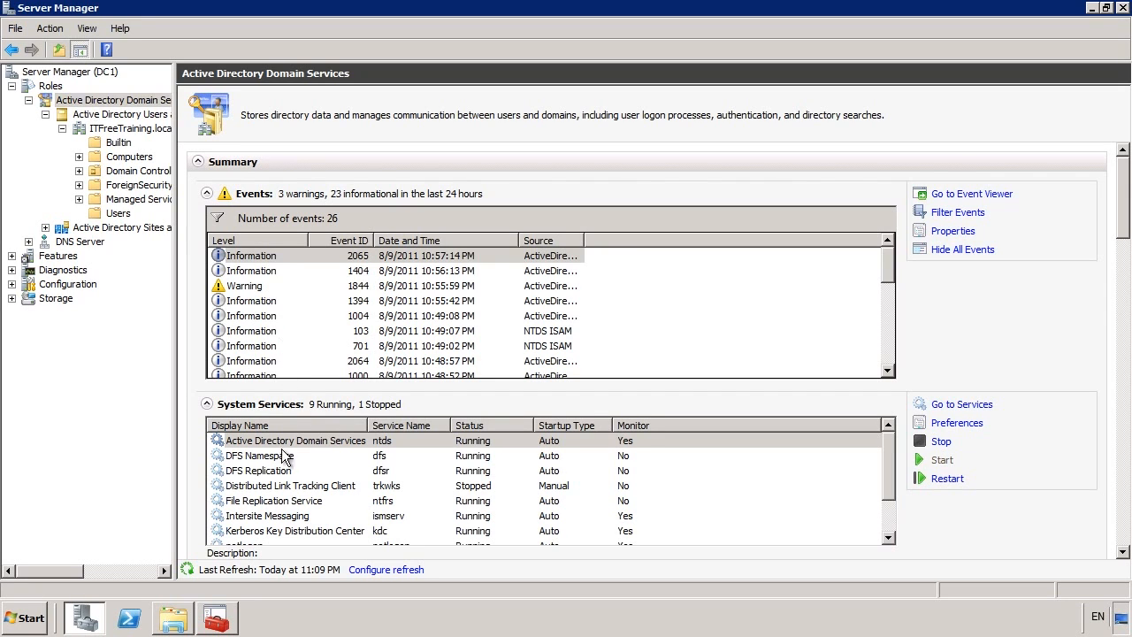
{"action": "left_click", "coordinate": [235, 445]}
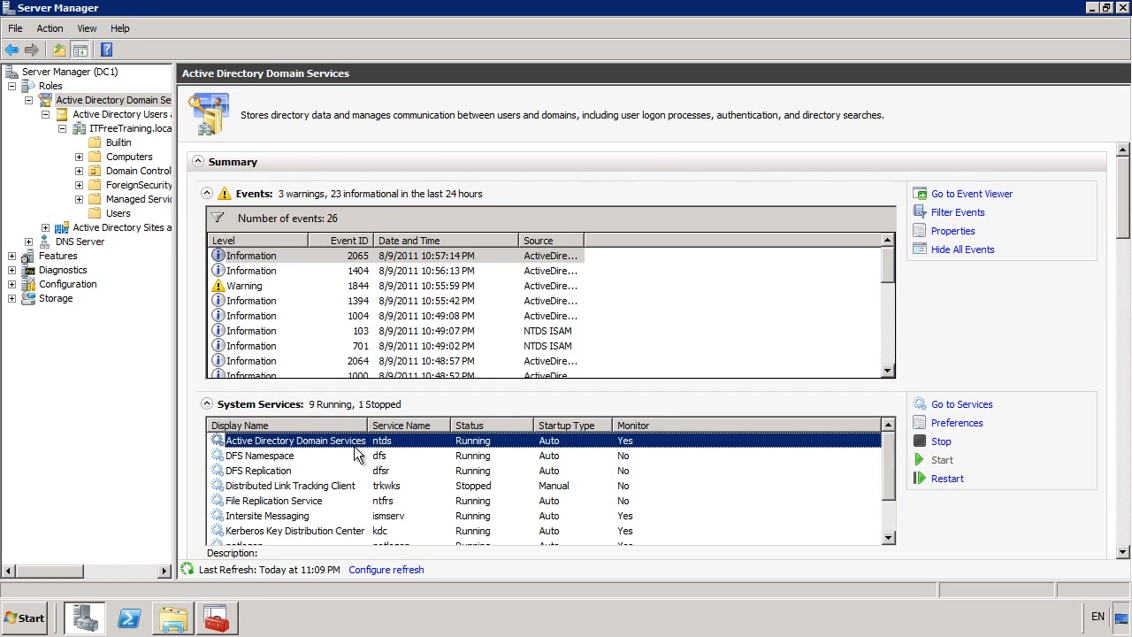